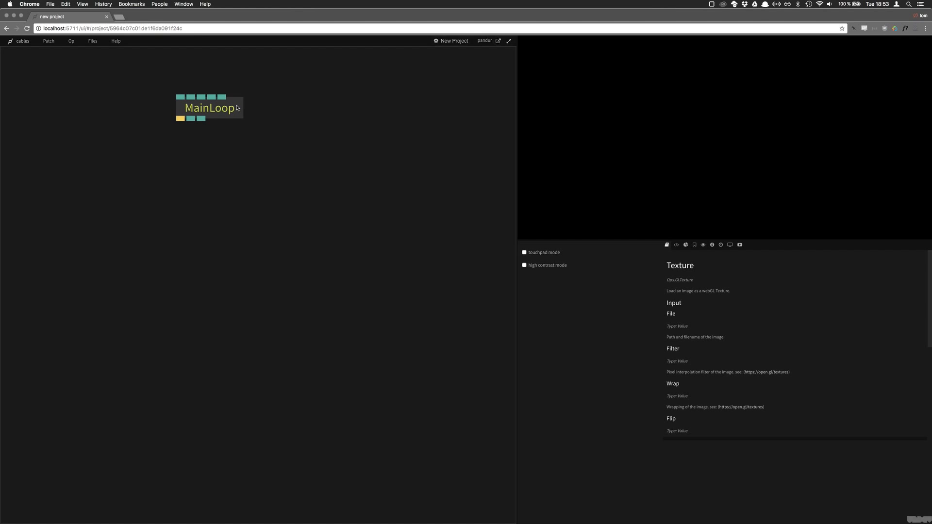
- Add a Rectangle op below MainLoop, connected to MainLoop's trigger output
drag(180, 118, 210, 340)
text(rect)
key(Return)
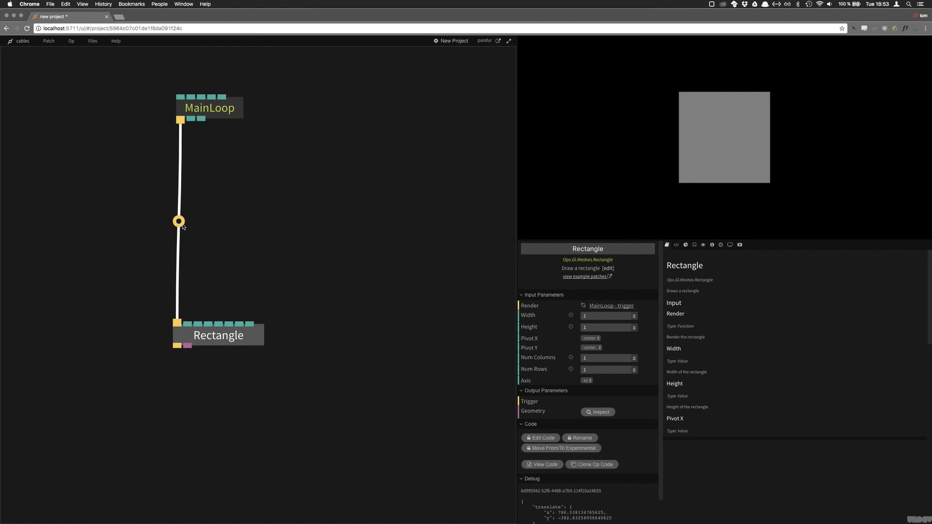
- Insert a BasicMaterial op into the connection between MainLoop and Rectangle
click(179, 222)
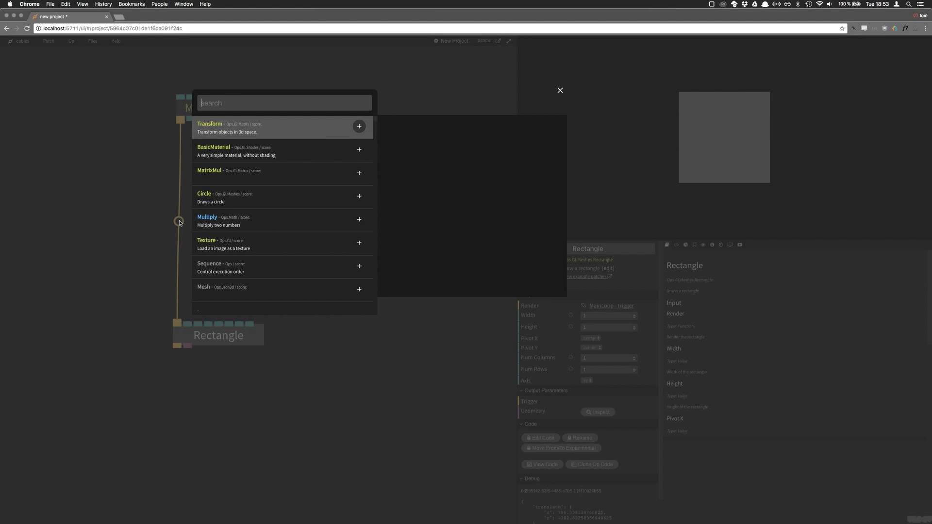
text(basic)
key(Return)
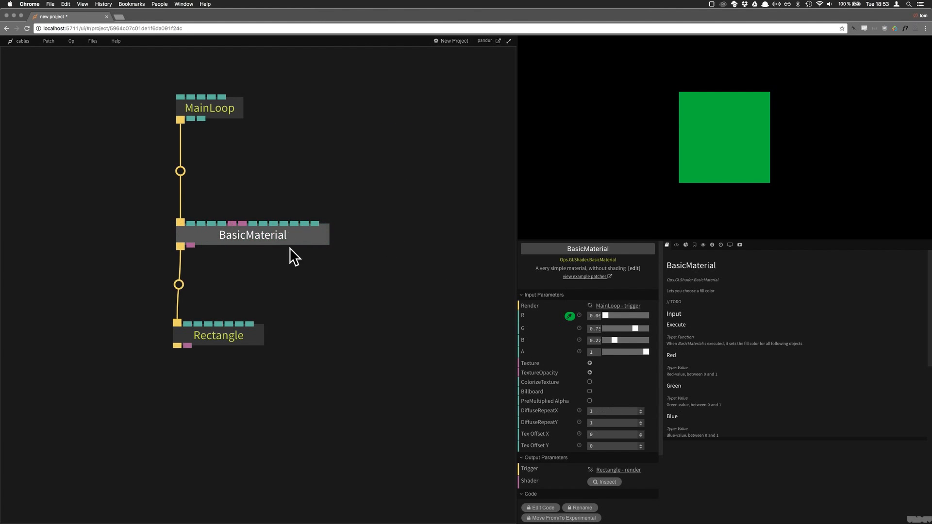
- Set the BasicMaterial colour to orange (RGB 255, 167, 0) and deselect the op
click(569, 316)
mouse_move(608, 309)
mouse_down()
mouse_move(606, 297)
mouse_move(605, 337)
mouse_move(601, 297)
mouse_up()
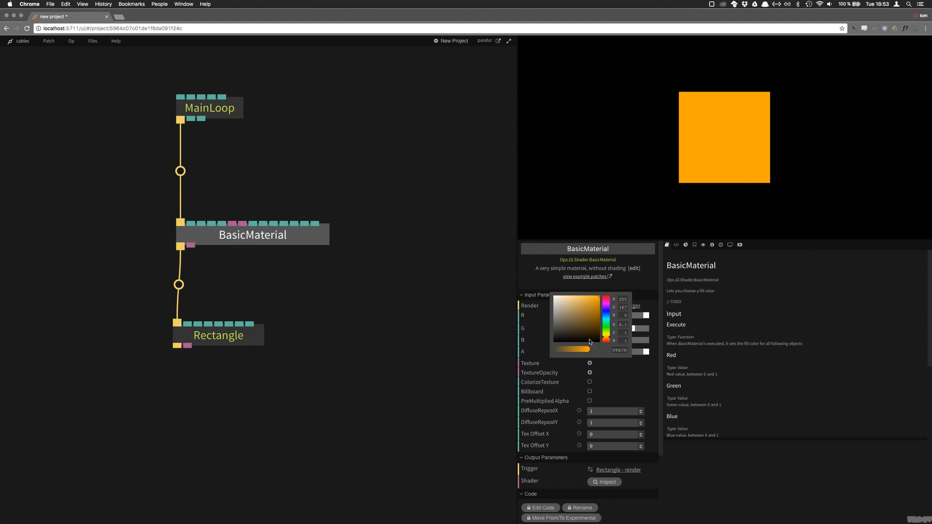
click(301, 198)
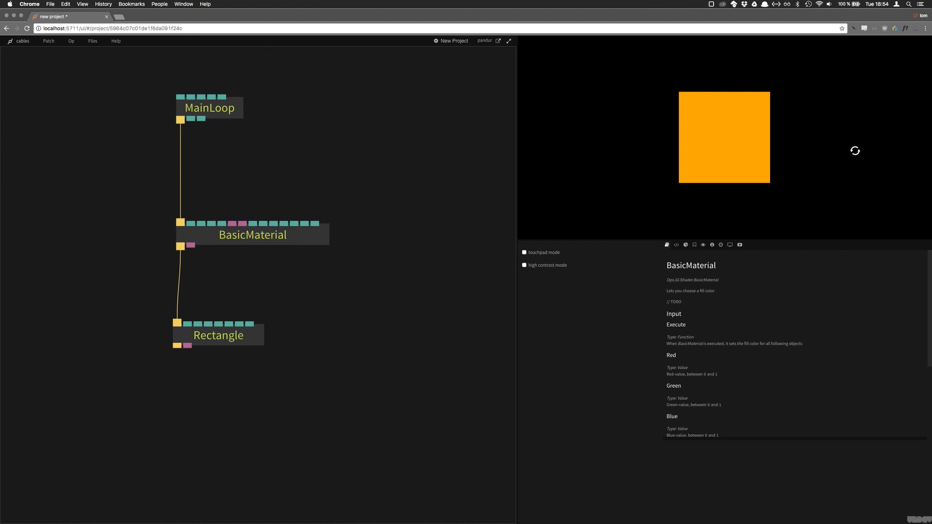
- Switch to Finder, upload beach.jpg into the patch as a Texture op, and close the project files list back in Chrome
key(super+Tab)
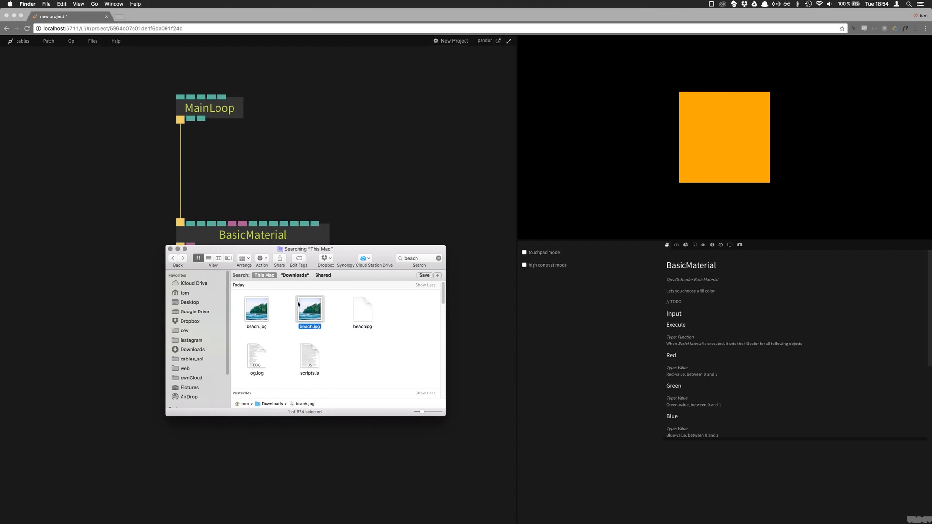
drag(309, 313, 388, 134)
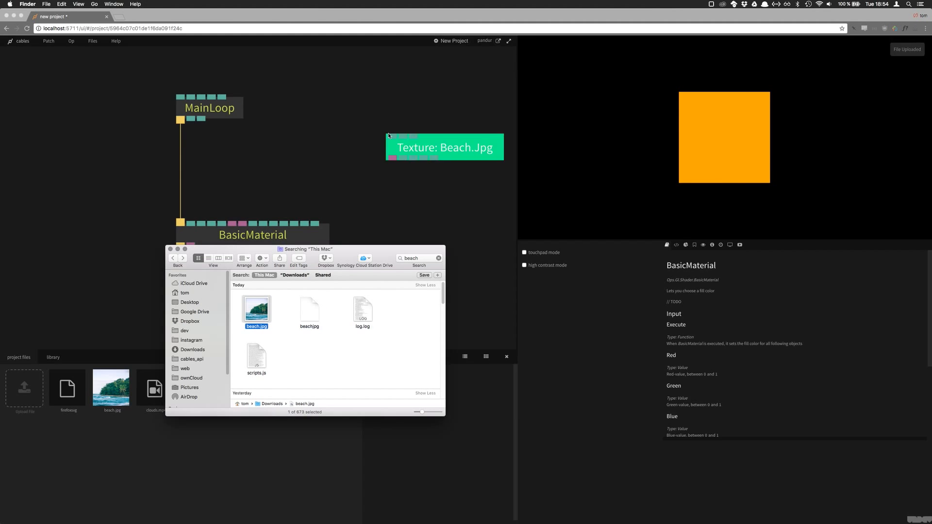
key(super+Tab)
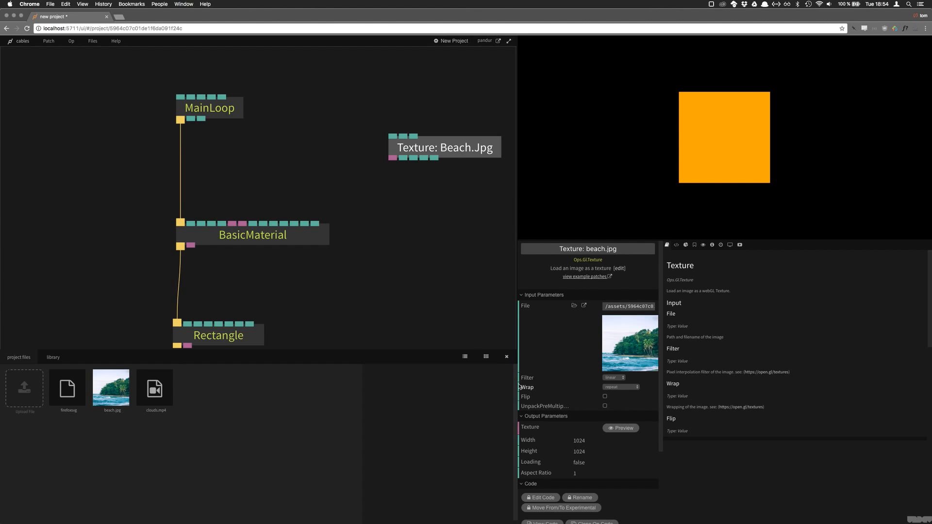
click(507, 358)
- Delete the beach.jpg Texture op from the patch
click(454, 137)
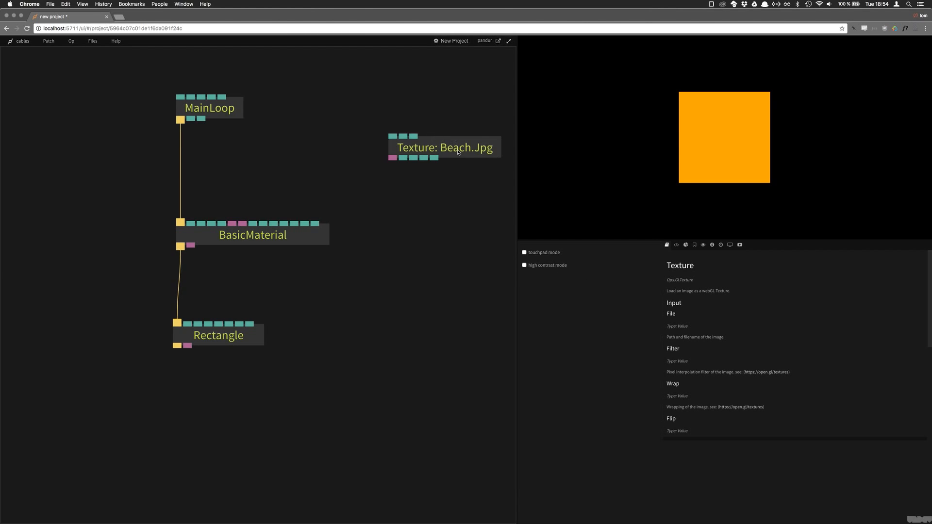
drag(458, 153, 430, 139)
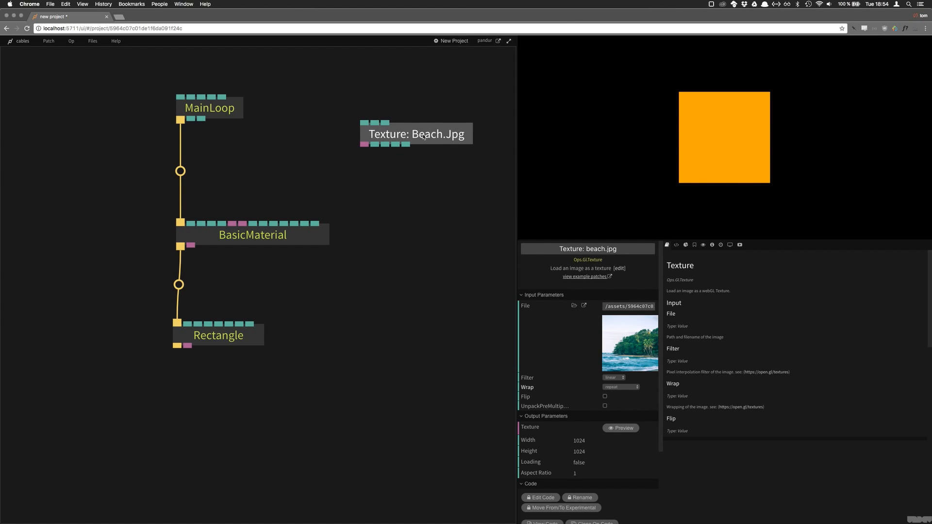
key(Delete)
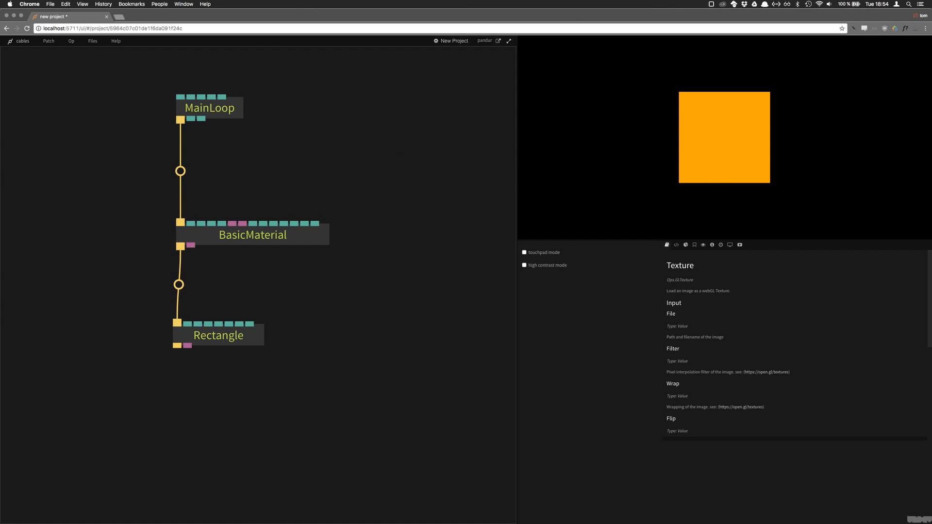
- Add beach.jpg from the project files as a Texture op and connect its texture output to BasicMaterial's Texture input
click(97, 42)
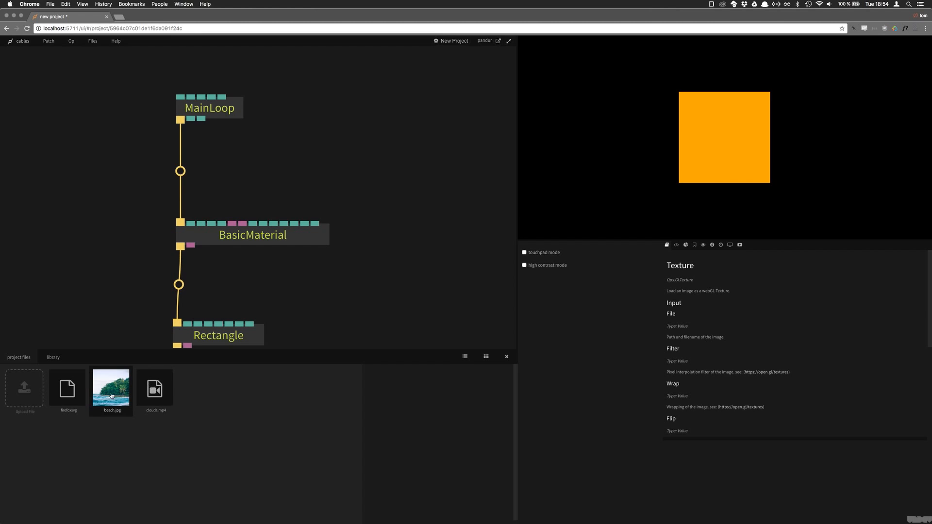
drag(120, 398, 390, 169)
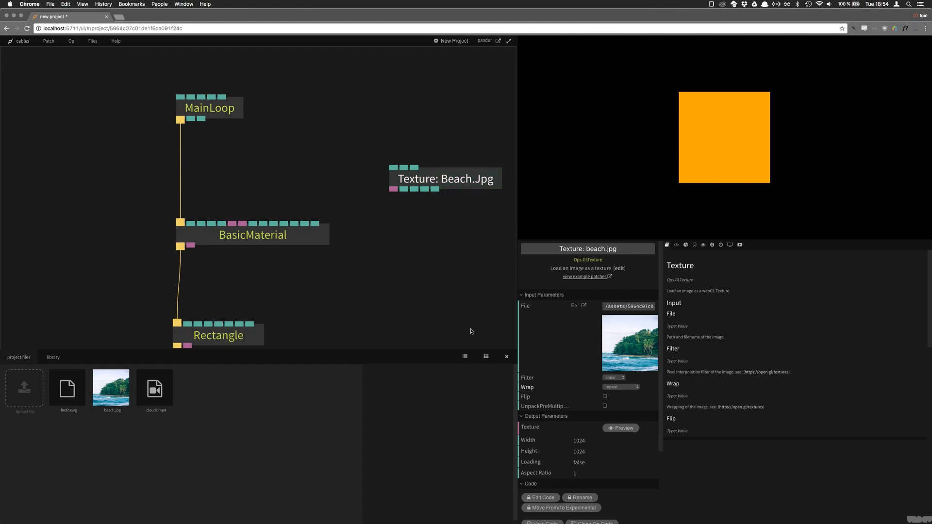
click(506, 358)
drag(446, 190, 232, 225)
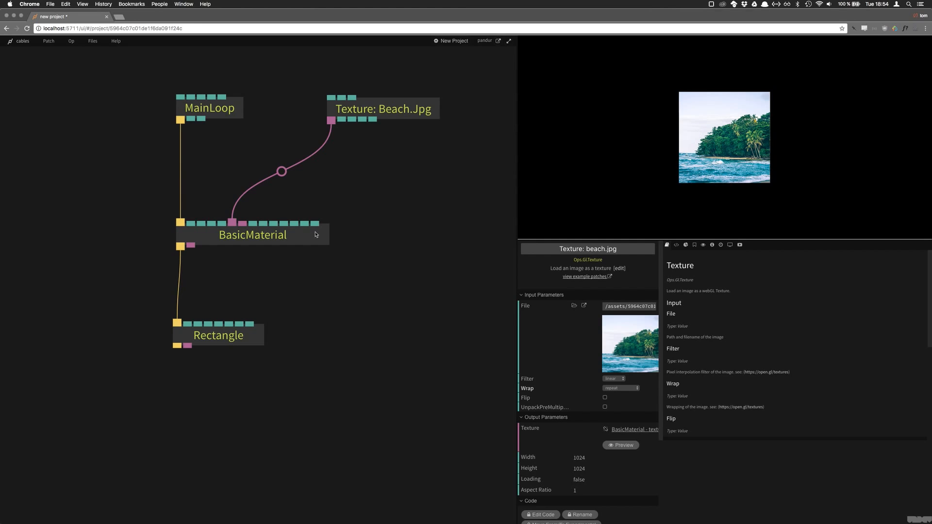
- Move Rectangle aside, disconnect it from BasicMaterial, and attach a new Circle op to BasicMaterial's trigger instead
drag(252, 349, 186, 407)
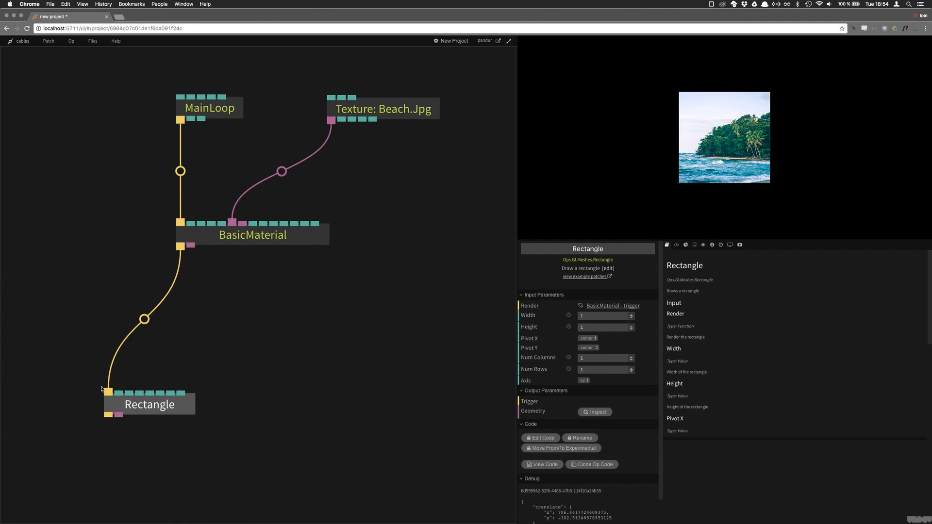
drag(107, 391, 183, 298)
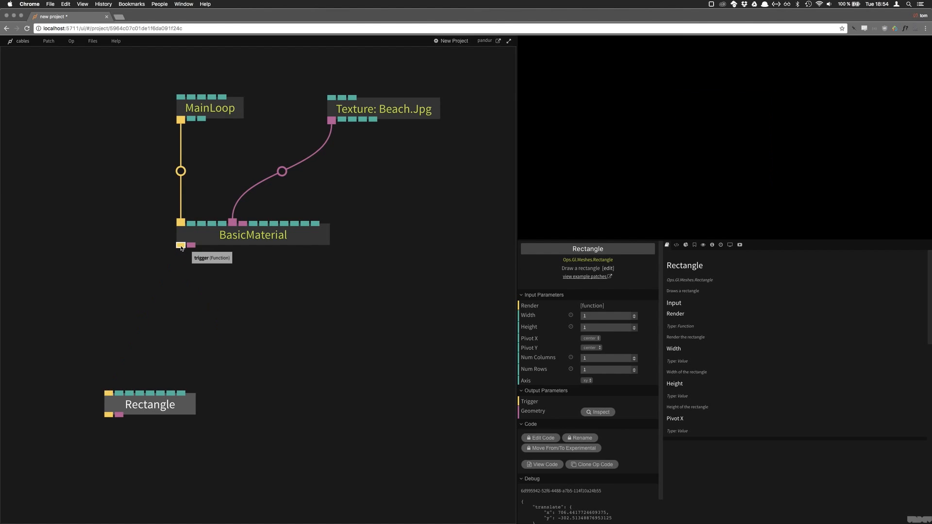
drag(180, 246, 255, 388)
click(255, 388)
text(circle)
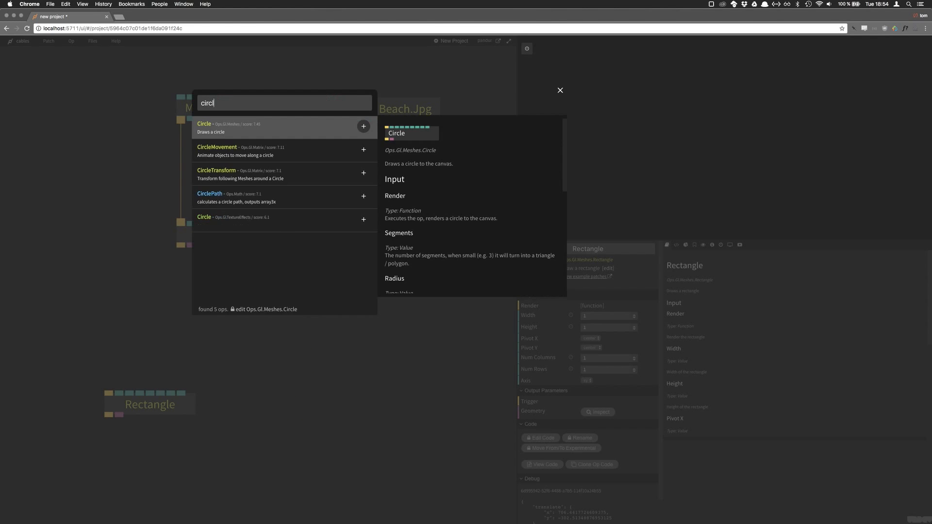
key(Return)
drag(295, 402, 219, 437)
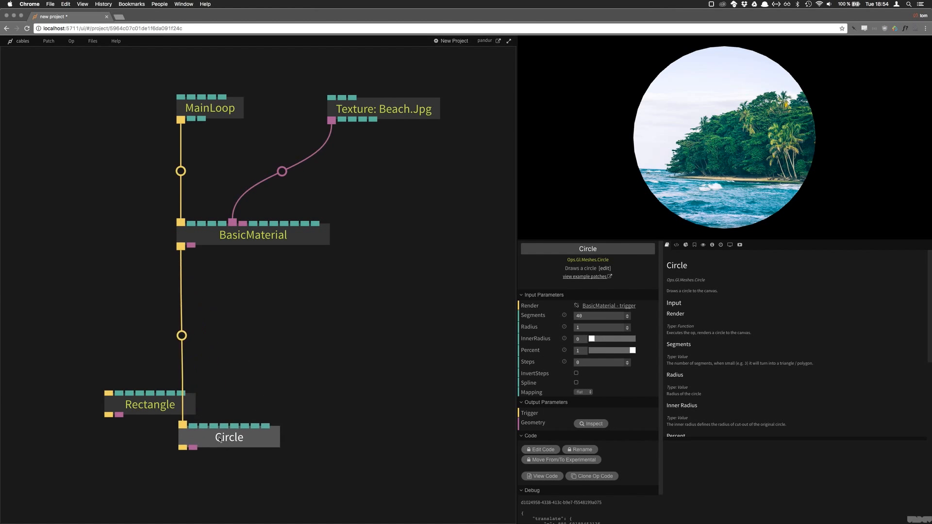
- Disconnect Circle from BasicMaterial and attach a new Cube op to BasicMaterial's trigger
right_click(181, 425)
drag(180, 245, 312, 368)
click(312, 368)
text(cube)
key(Return)
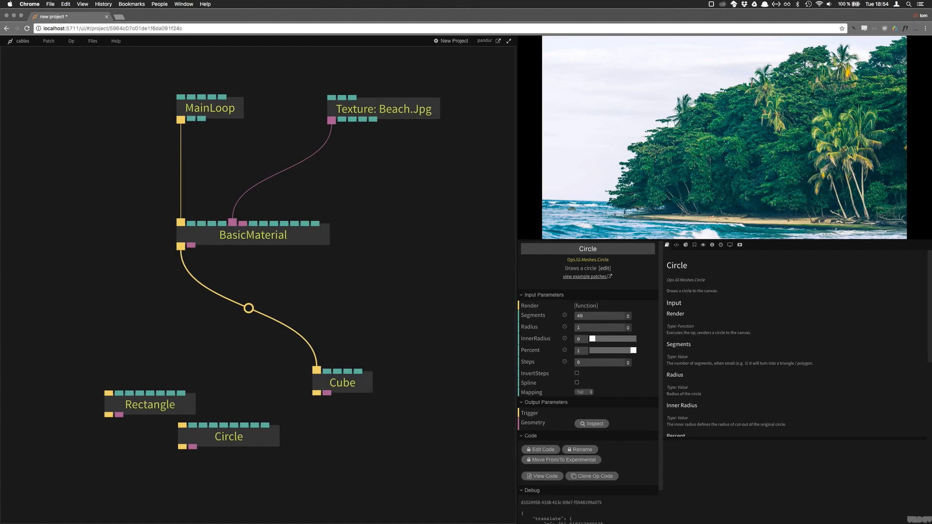
- Move BasicMaterial down slightly and insert an OrbitControls op between MainLoop and BasicMaterial
drag(270, 239, 269, 255)
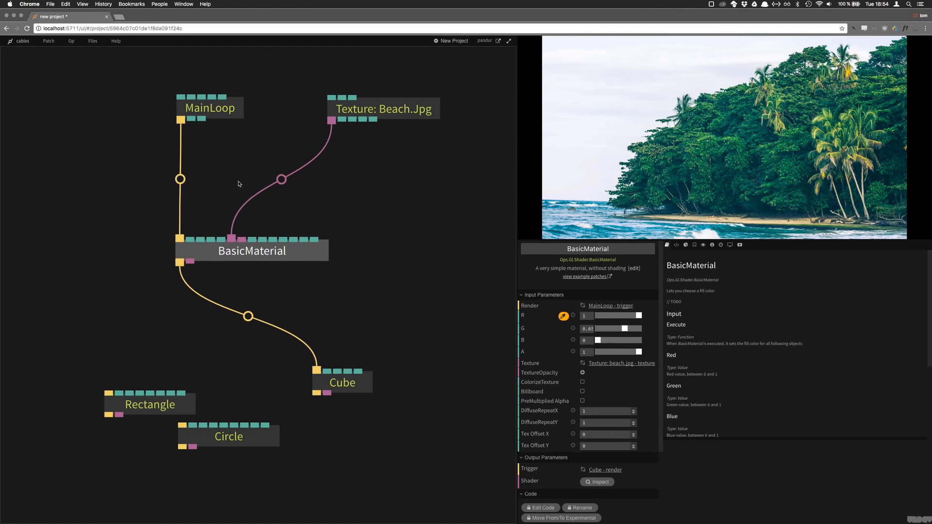
click(180, 180)
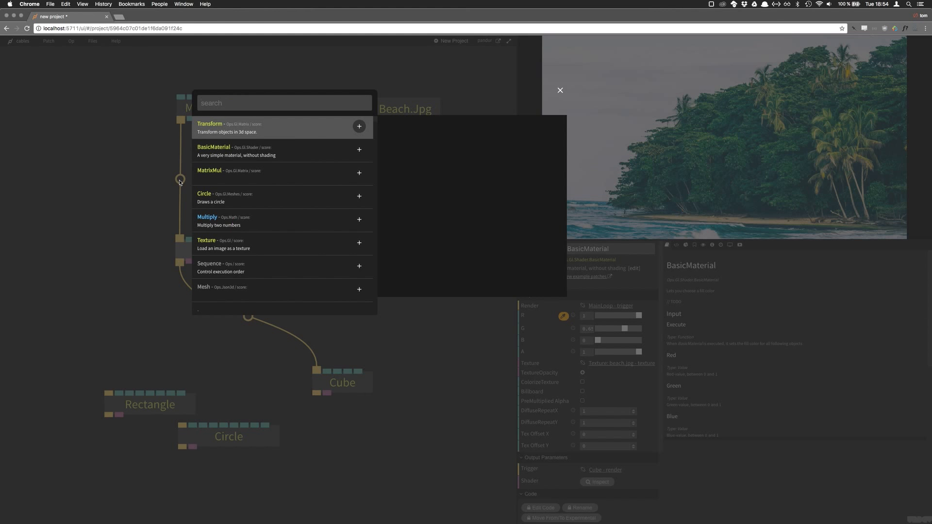
text(orbit)
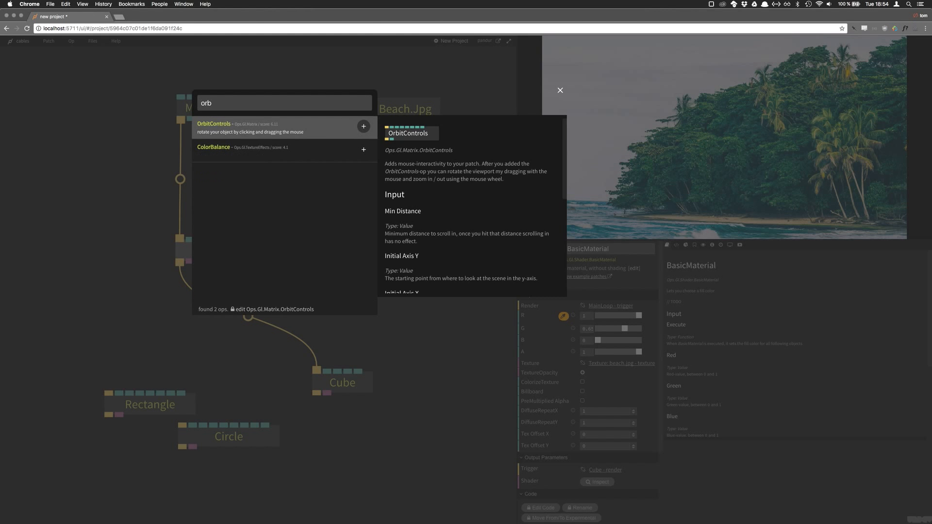
key(Return)
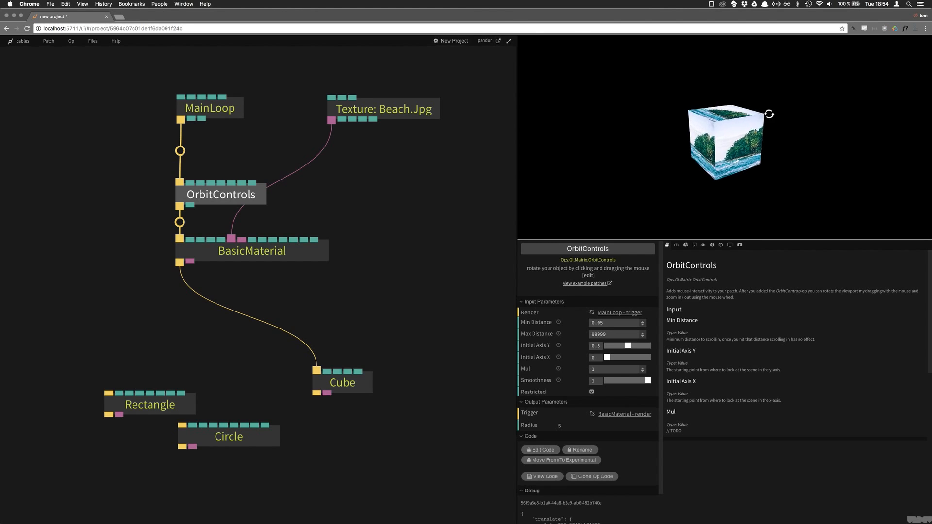
- Try out rotating and zooming the textured cube in the preview, and save the project
scroll(721, 124, up, 5)
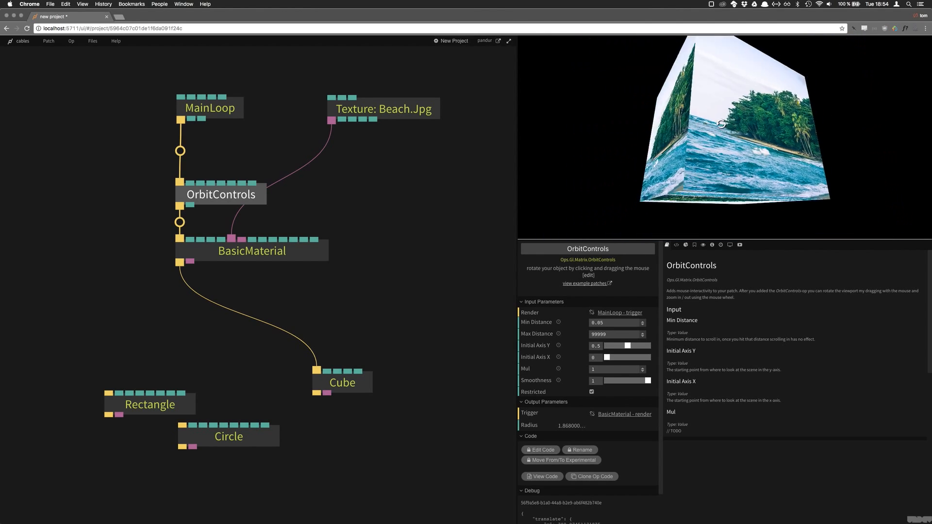
drag(721, 124, 655, 129)
scroll(711, 154, up, 3)
click(430, 171)
key(super+s)
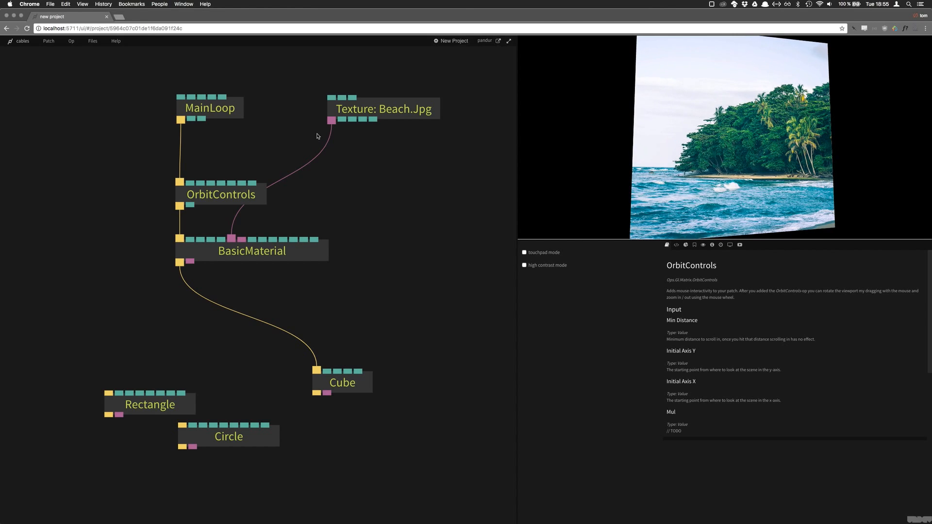
- Rearrange the patch by moving MainLoop and OrbitControls up and the Texture op down beside OrbitControls
drag(705, 162, 691, 140)
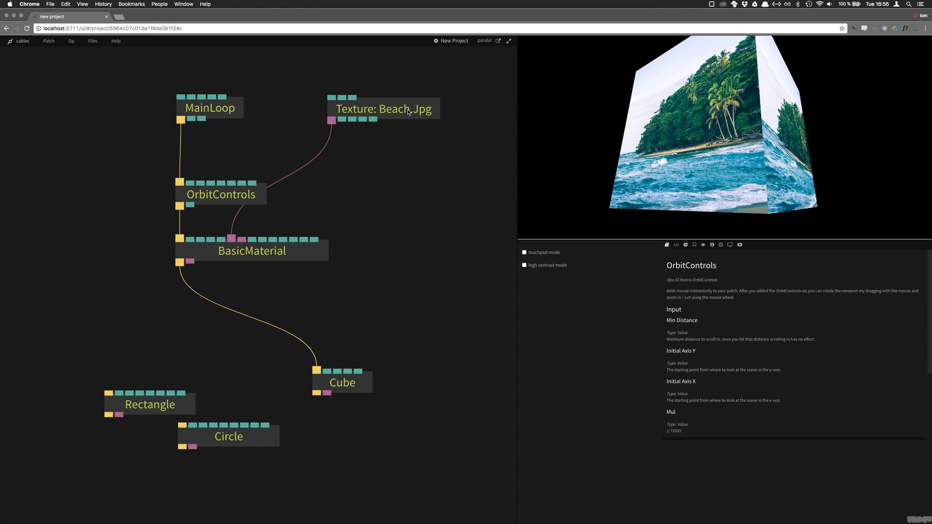
drag(408, 112, 404, 142)
drag(125, 66, 219, 167)
drag(412, 146, 412, 160)
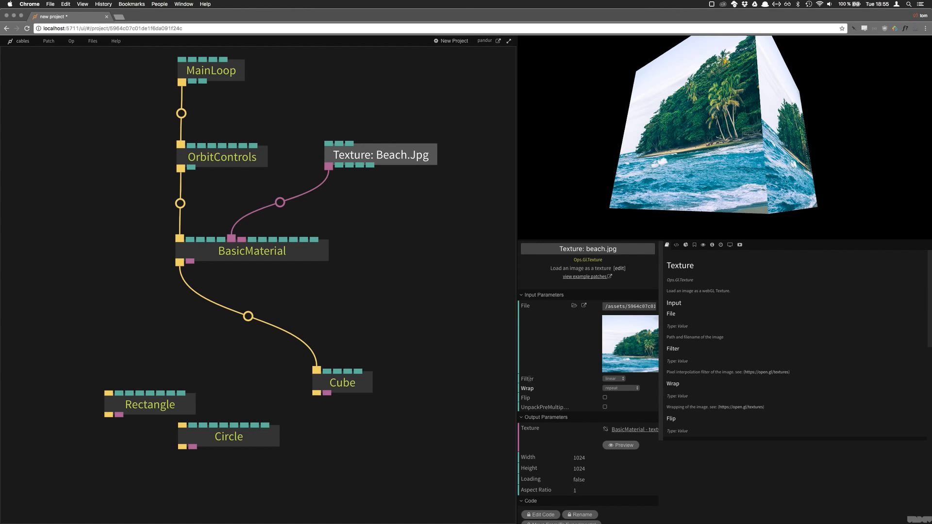
drag(400, 156, 406, 154)
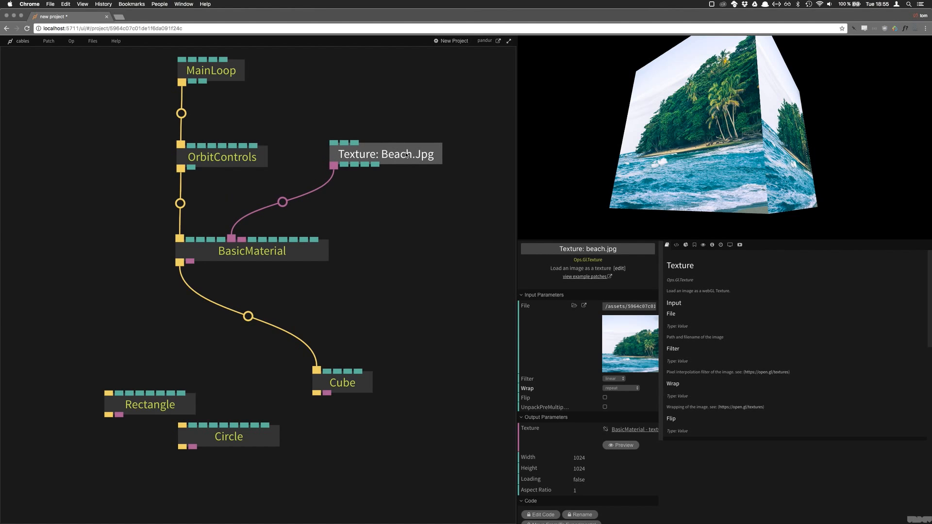
- Check the cube's texture both close up and from far away, and set the texture's Filter to mipmap
scroll(638, 151, up, 4)
drag(655, 157, 649, 143)
scroll(649, 140, up, 4)
scroll(649, 141, down, 5)
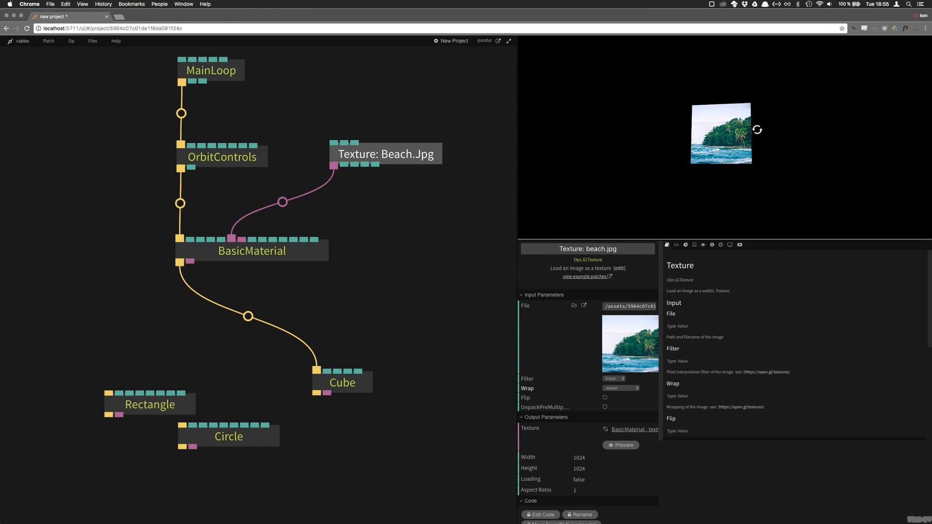
scroll(709, 147, down, 3)
scroll(710, 146, down, 2)
drag(709, 147, 718, 145)
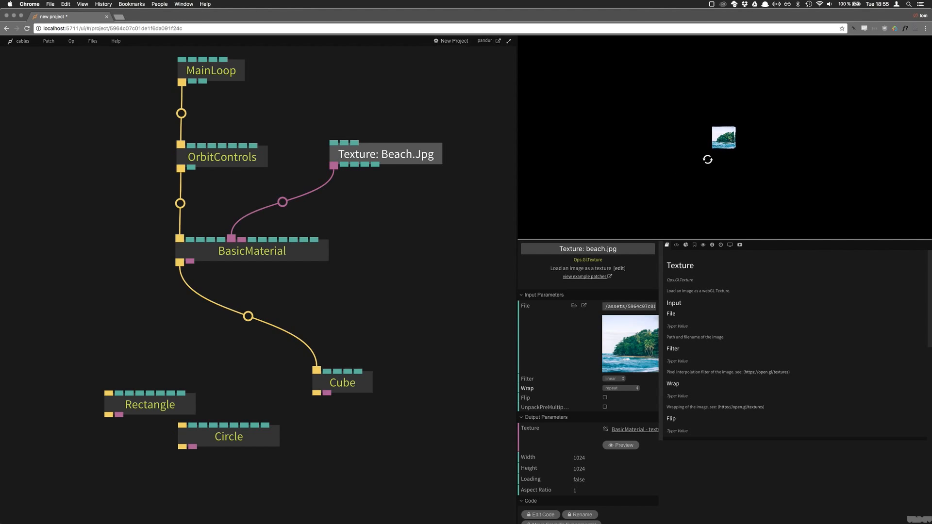
click(614, 379)
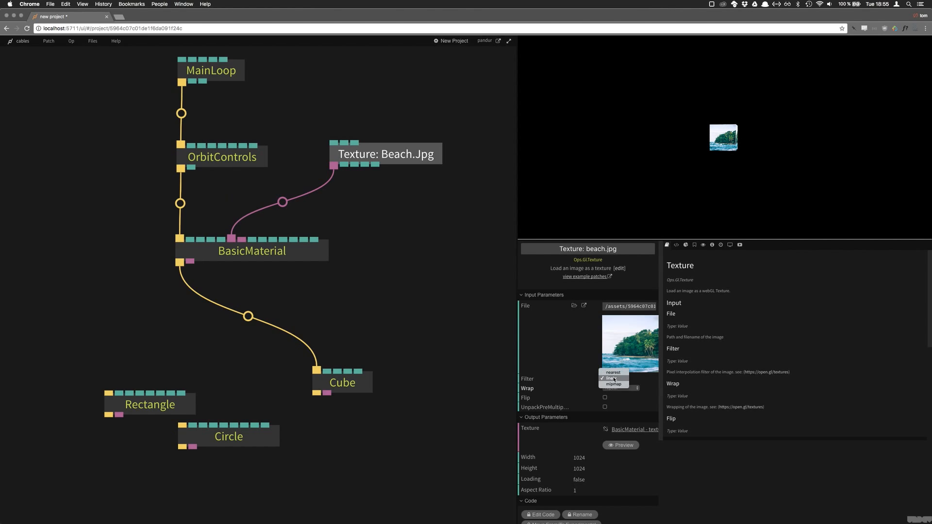
click(613, 384)
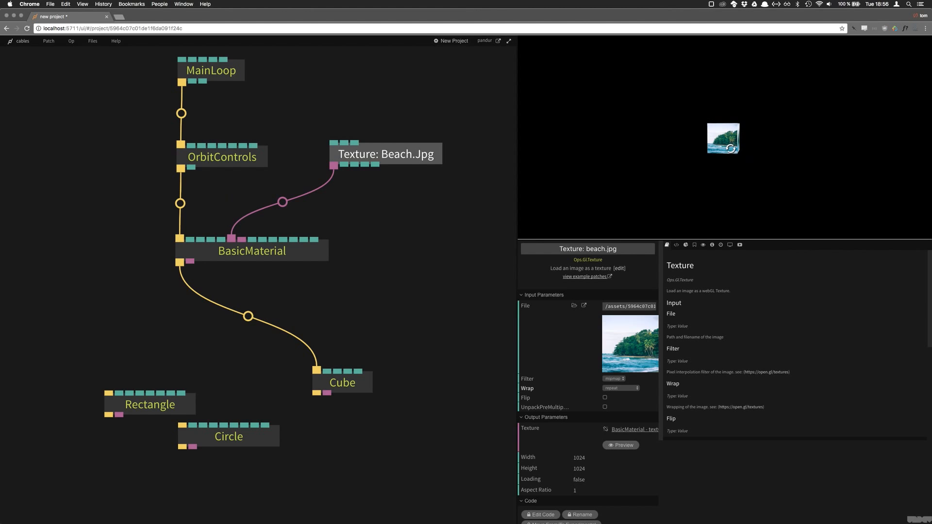
- Inspect the cube with the new filter, shift the Cube op slightly, and open its Width value for editing
scroll(732, 153, up, 10)
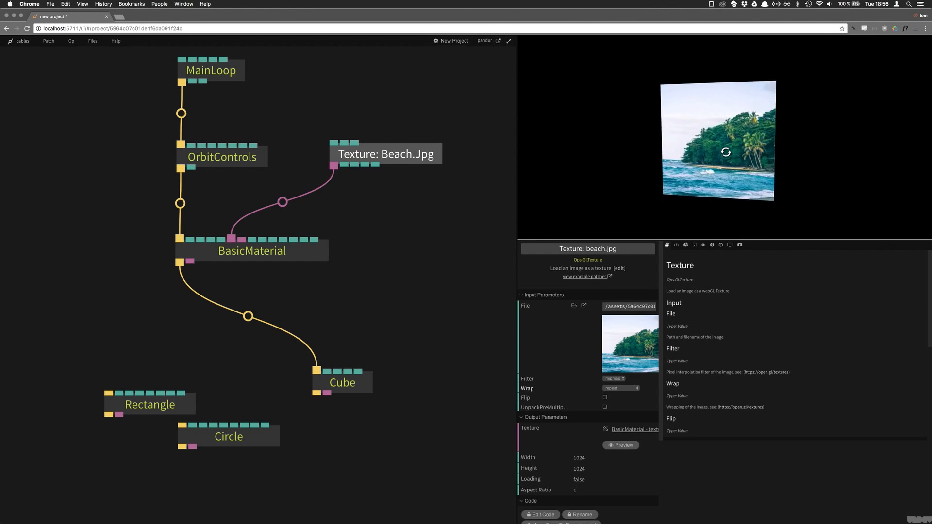
drag(724, 152, 676, 157)
drag(351, 386, 359, 380)
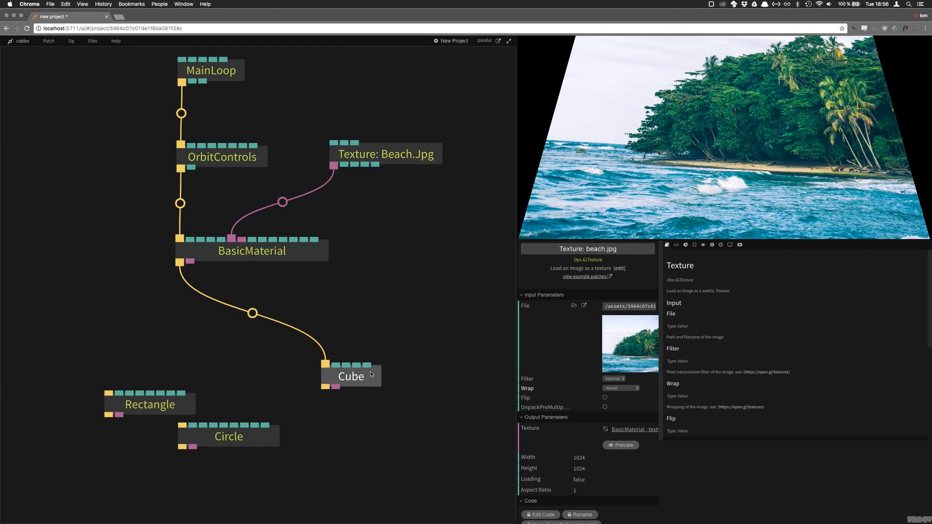
click(594, 316)
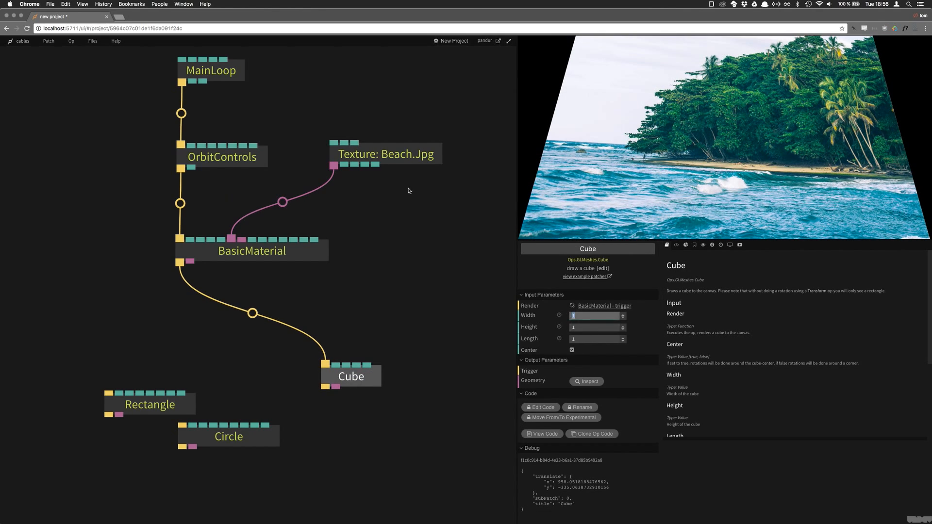
- Set the Cube op's Width and Height to 2
click(416, 146)
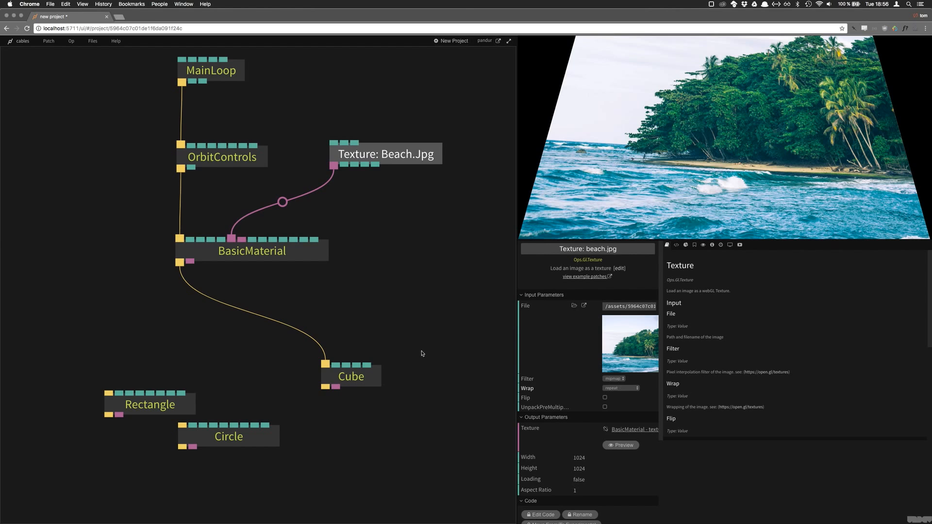
click(367, 374)
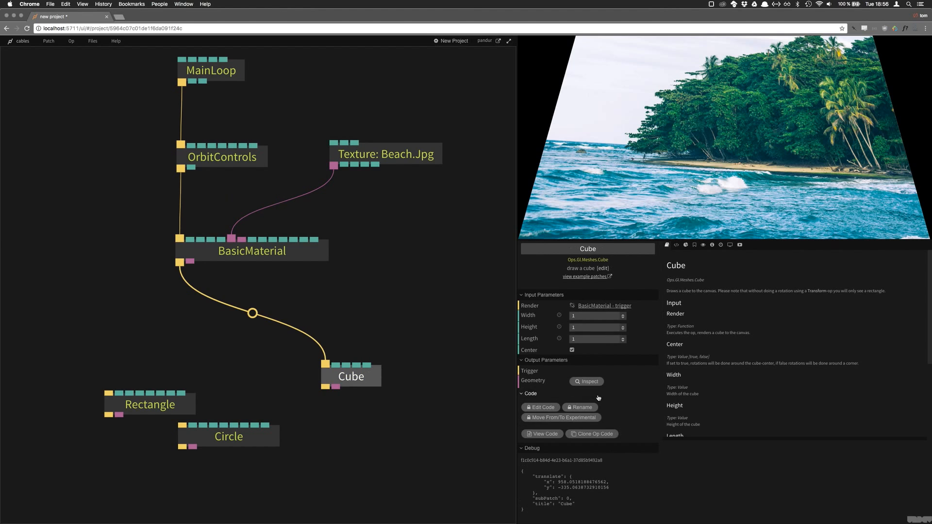
click(591, 316)
text(2)
click(588, 328)
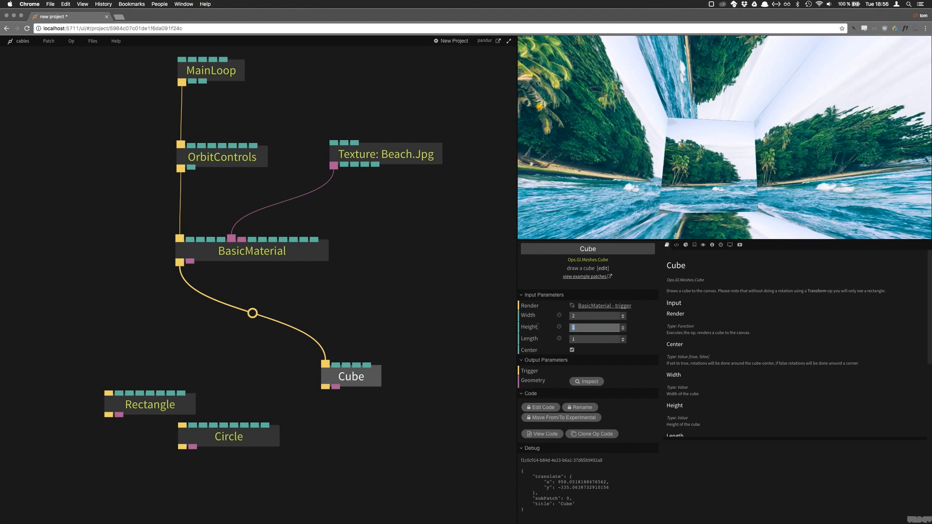
text(2)
- Set the cube's Length to 2 and inspect its texture up close in the preview
scroll(723, 150, down, 10)
scroll(722, 153, up, 10)
scroll(720, 155, down, 5)
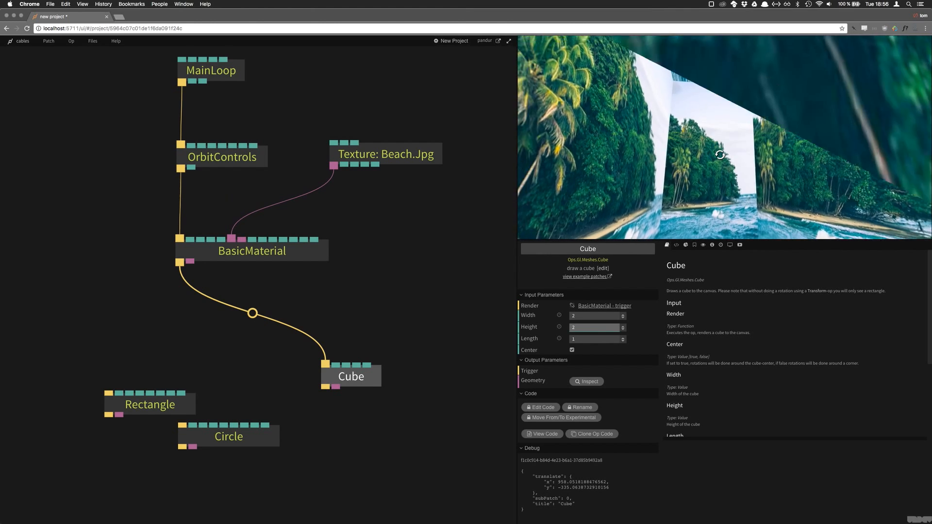
scroll(718, 152, up, 5)
click(593, 340)
text(2)
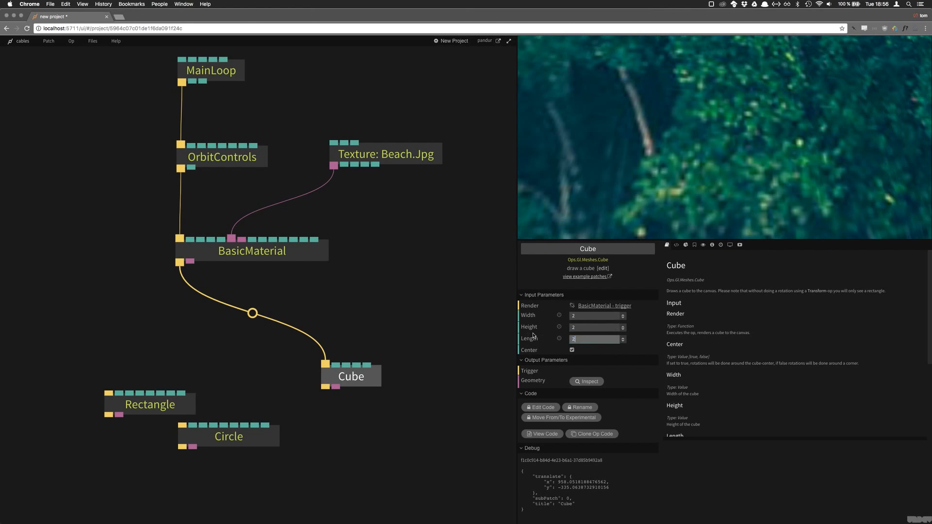
scroll(703, 176, up, 3)
drag(704, 177, 743, 151)
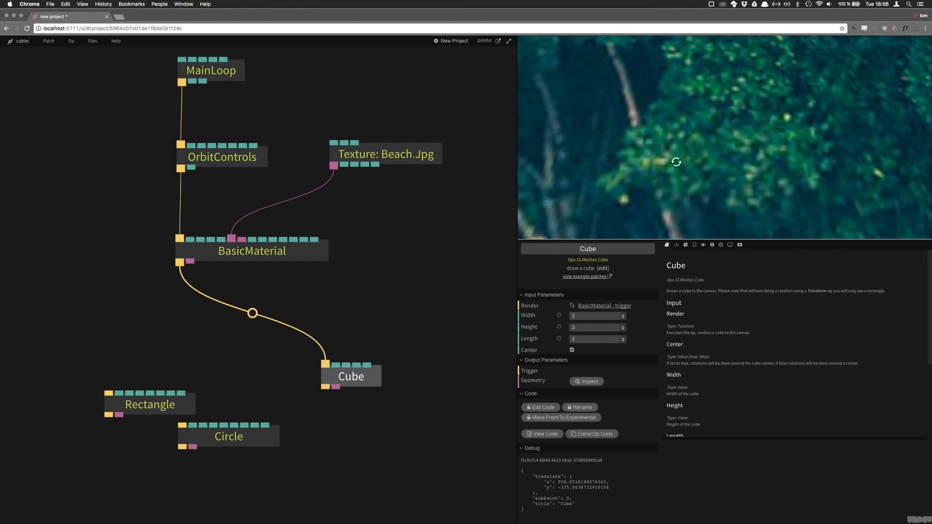
- Try the beach texture's Filter on nearest and check the cube both close up and from farther away
click(427, 153)
click(616, 379)
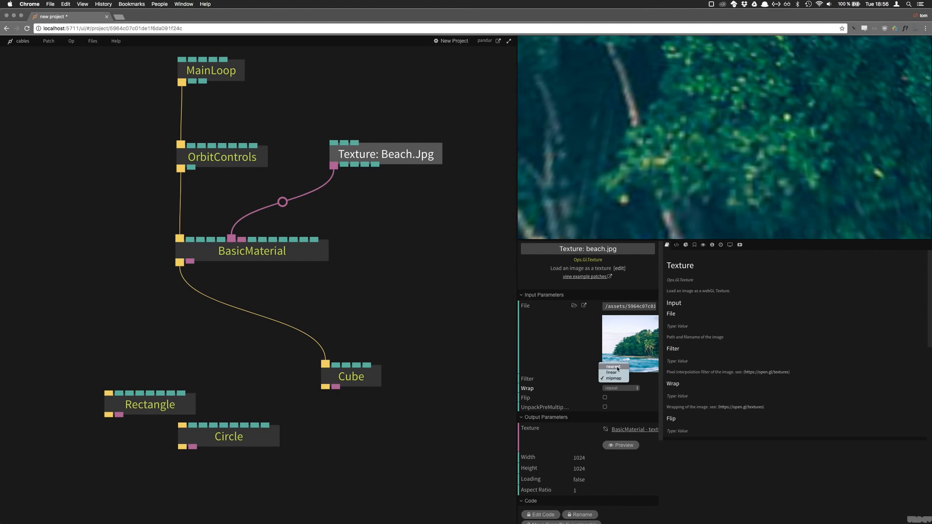
click(616, 366)
scroll(749, 166, up, 3)
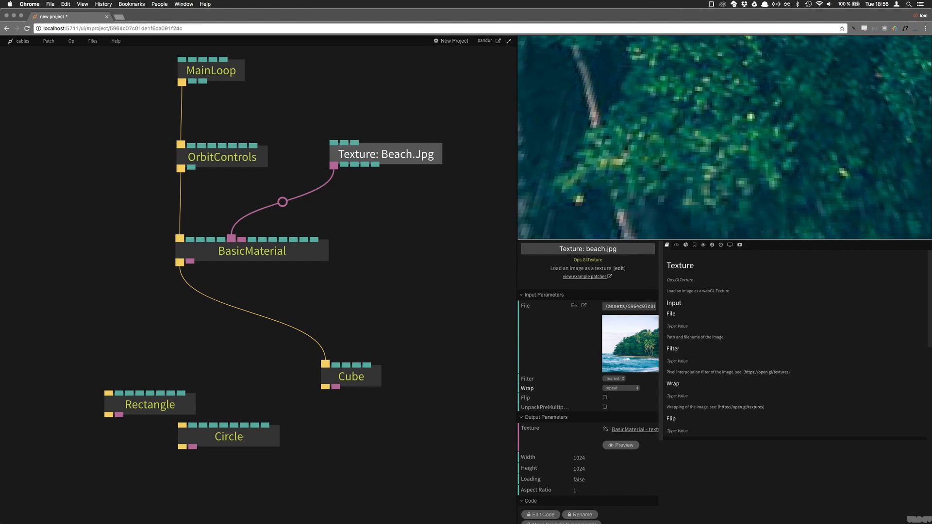
scroll(715, 167, down, 5)
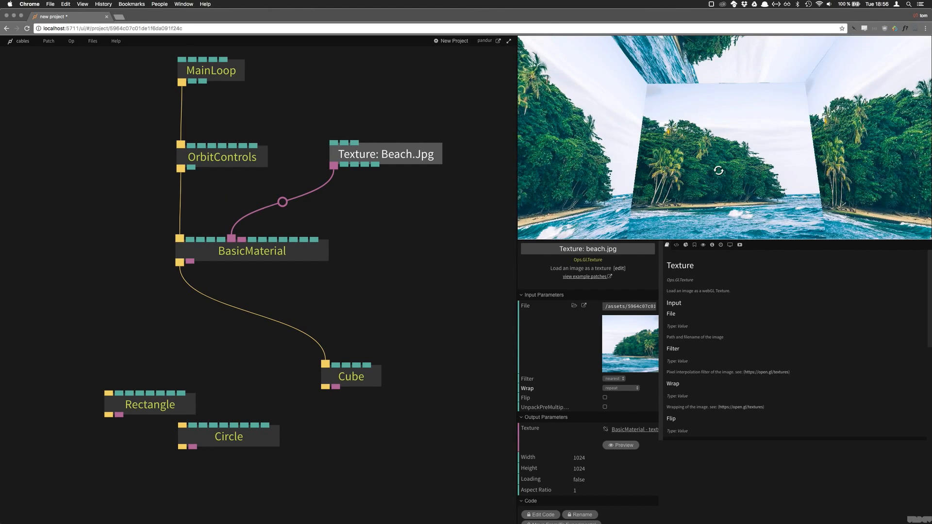
scroll(718, 169, up, 5)
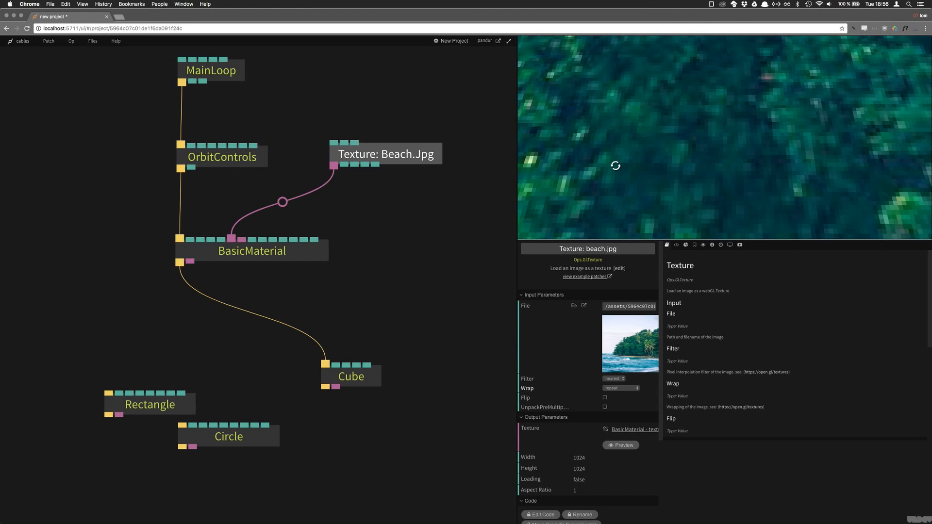
drag(606, 166, 633, 171)
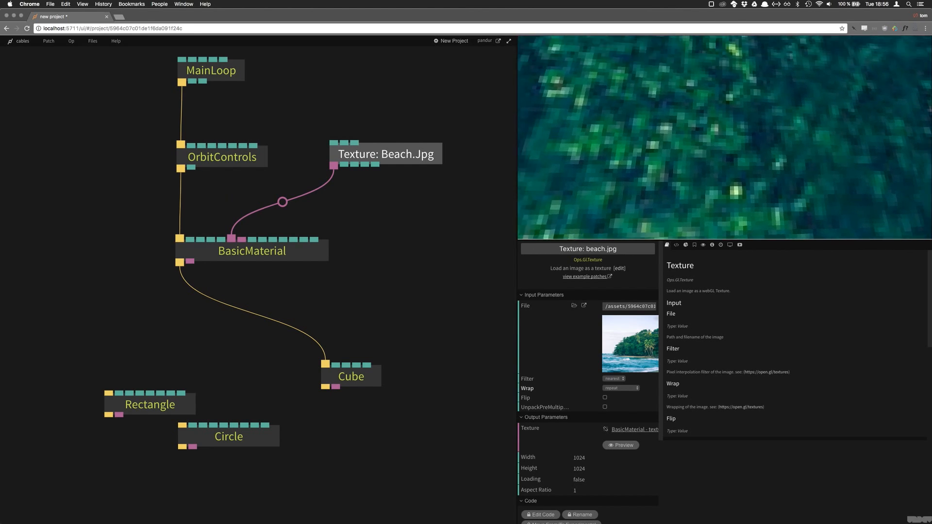
scroll(643, 162, down, 5)
scroll(644, 163, up, 3)
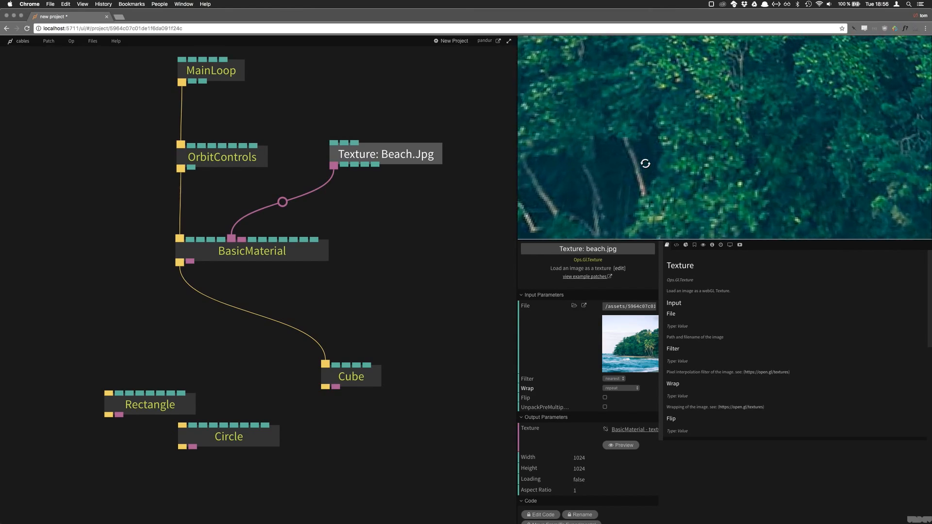
scroll(644, 163, down, 5)
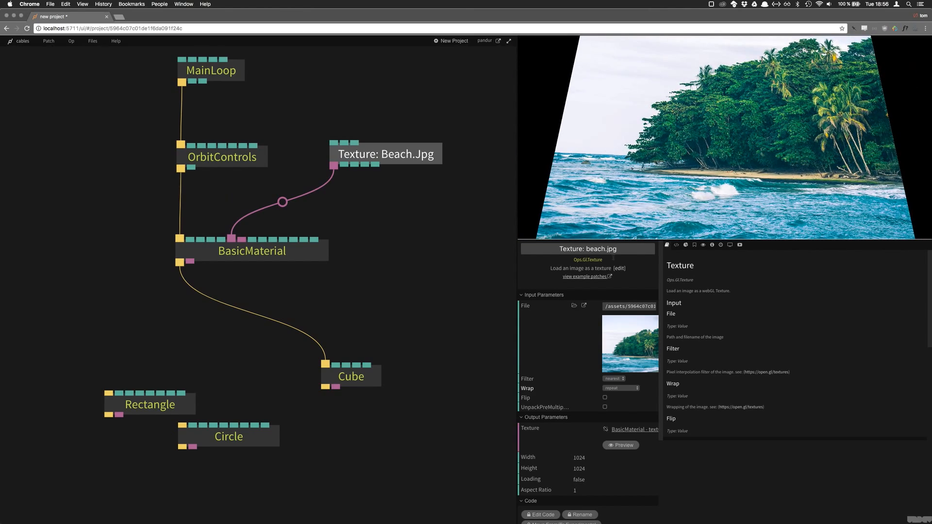
- Set the beach texture's Filter to linear and save the project
click(616, 379)
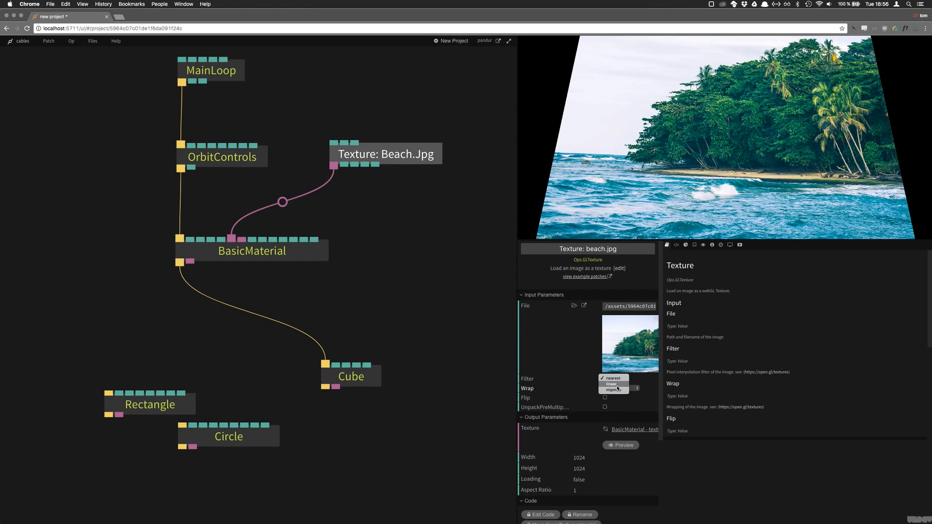
click(611, 384)
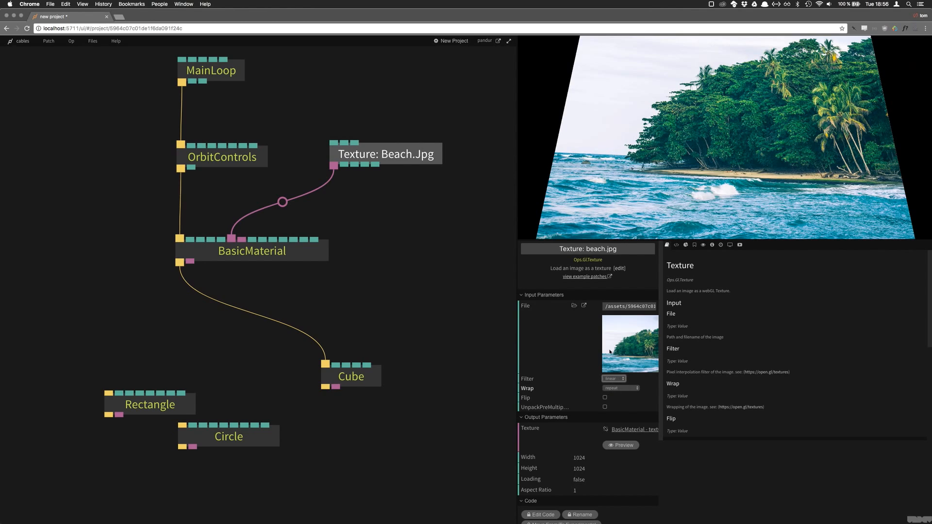
click(619, 380)
click(396, 245)
key(super+s)
- Shift BasicMaterial to the right, move MainLoop and OrbitControls up together, and save the project
drag(409, 233, 412, 295)
scroll(412, 295, down, 3)
drag(344, 326, 395, 334)
drag(198, 136, 290, 318)
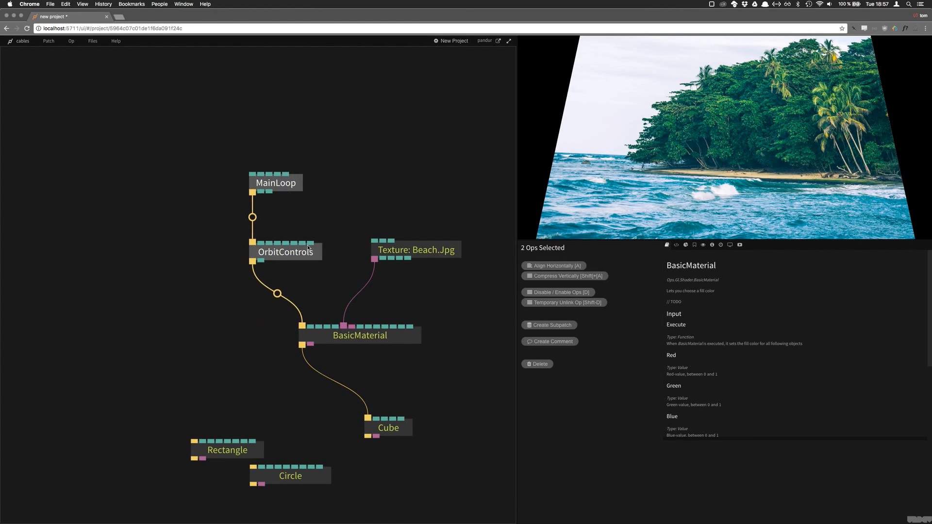
drag(309, 251, 309, 173)
click(338, 245)
key(super+s)
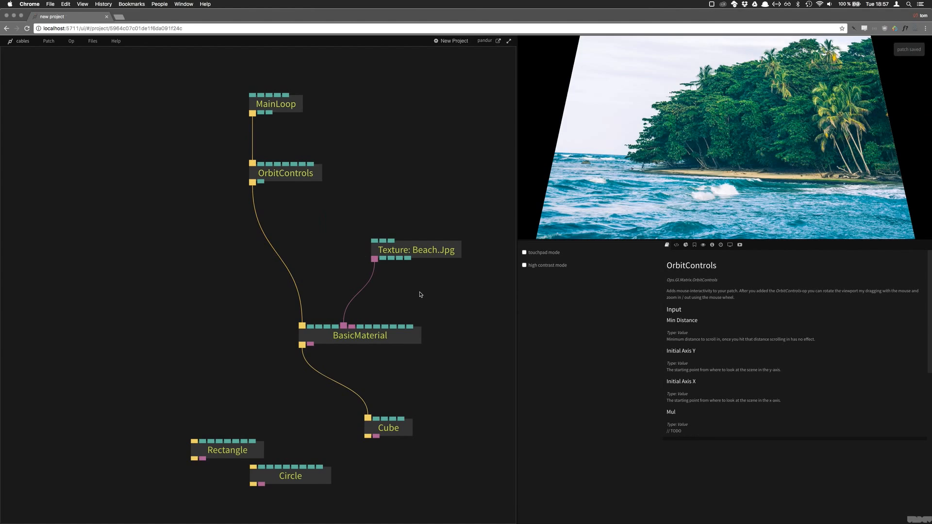
- Move the beach Texture op up beside OrbitControls and show BasicMaterial's parameters
drag(420, 293, 367, 229)
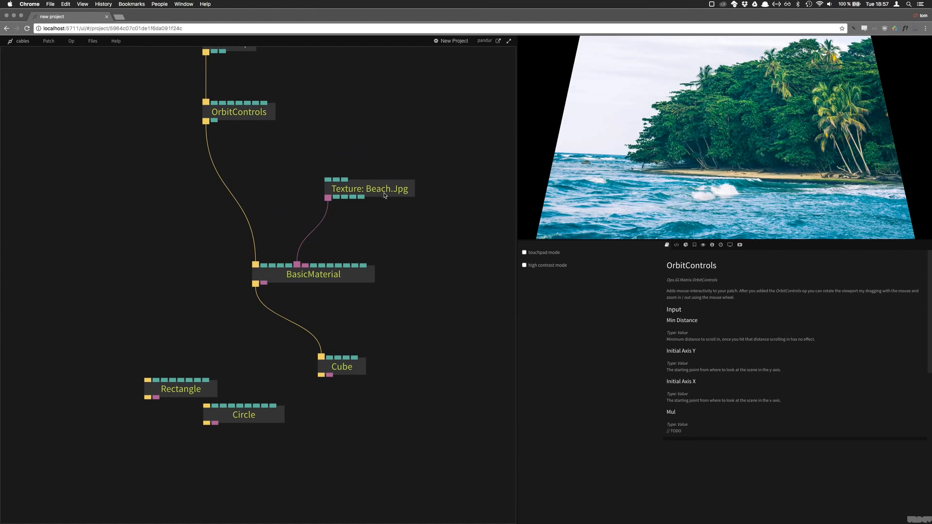
drag(384, 195, 360, 123)
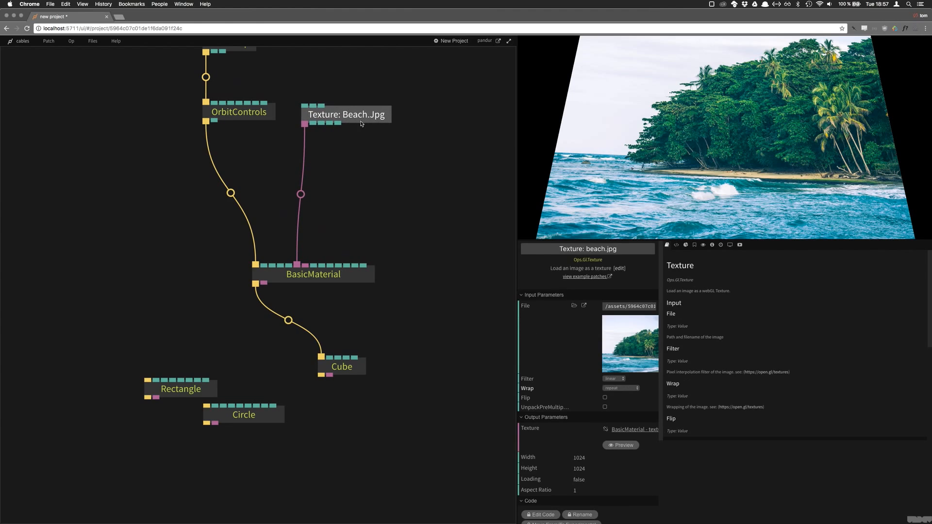
click(338, 281)
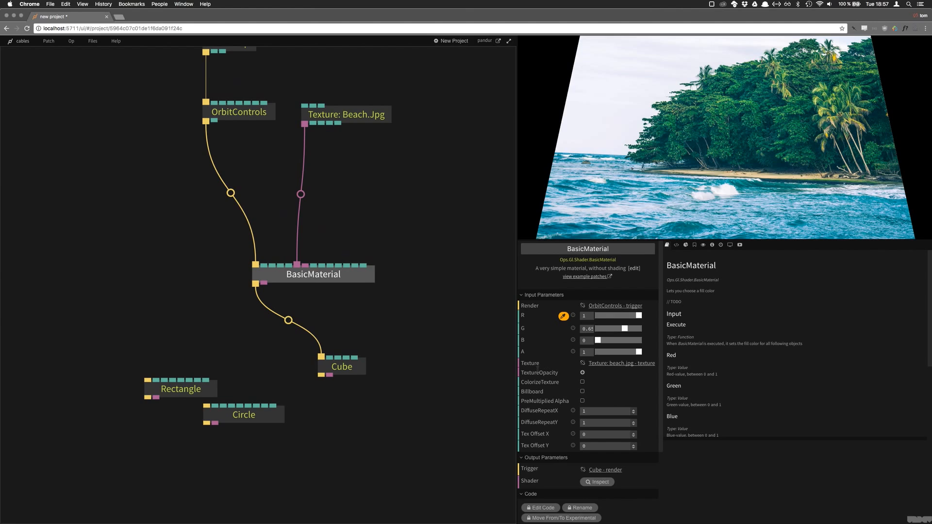
- Add a second Ops.Gl.Texture op connected to BasicMaterial's textureOpacity input
drag(316, 247, 304, 282)
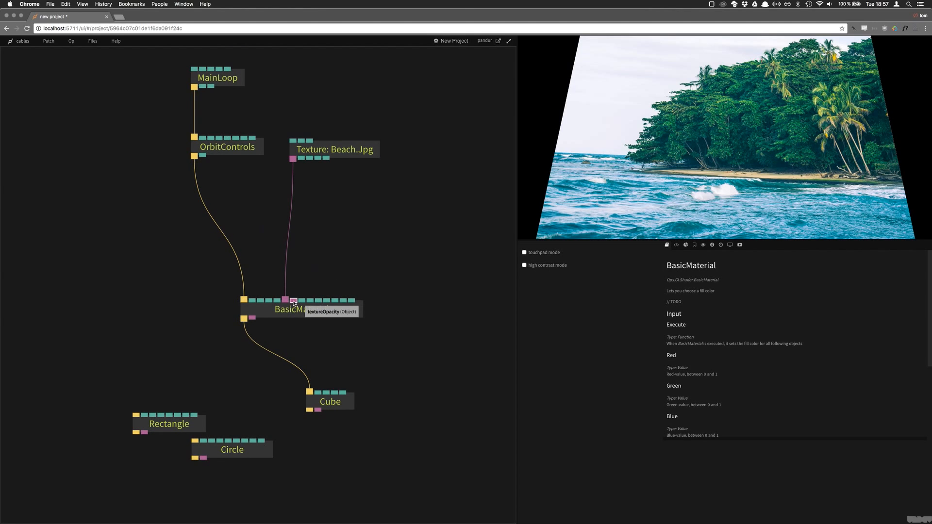
drag(293, 302, 391, 194)
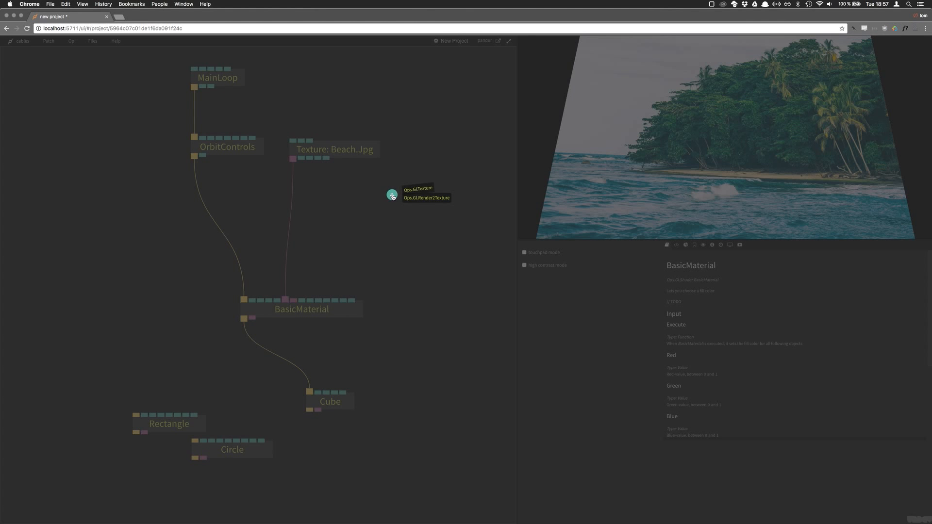
click(424, 192)
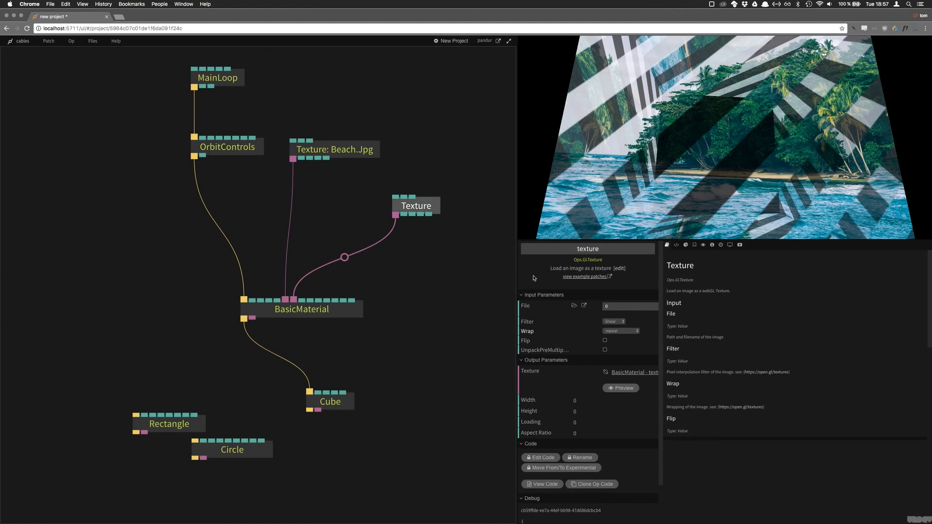
- Load an opacity image from the library's Wipes folder into the new texture, trying wiperotated.png before choosing wipe_round.jpg
click(574, 305)
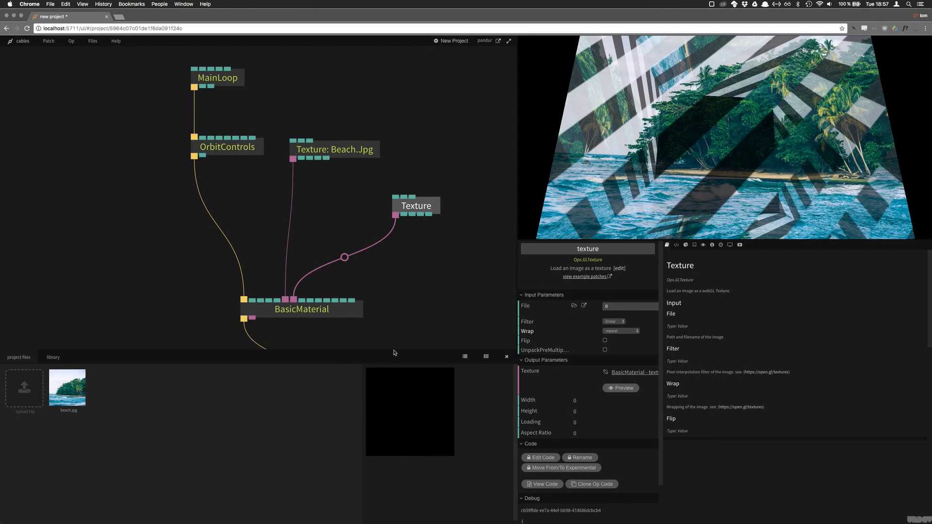
click(51, 357)
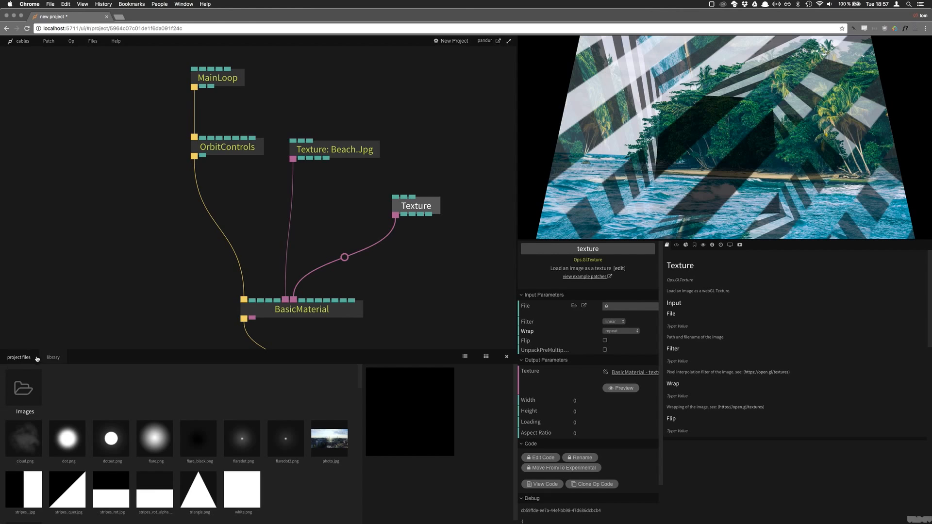
scroll(133, 413, down, 15)
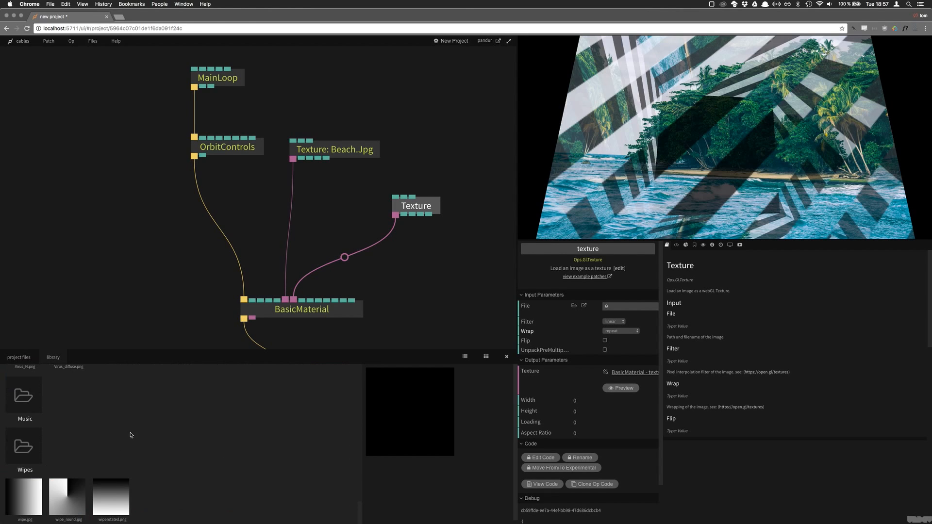
click(118, 484)
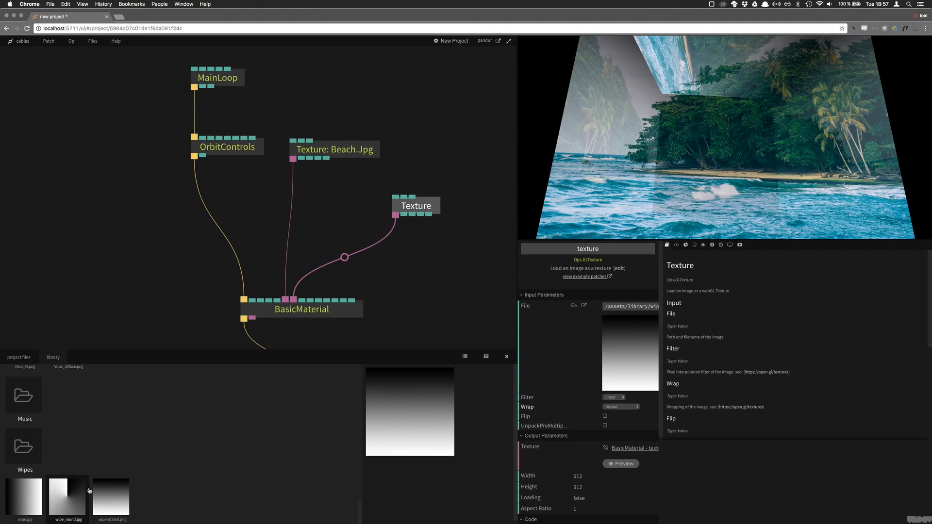
click(62, 491)
- Reroute BasicMaterial's trigger from the Cube to the Rectangle op and rotate the preview to view the masked rectangle
scroll(374, 290, down, 4)
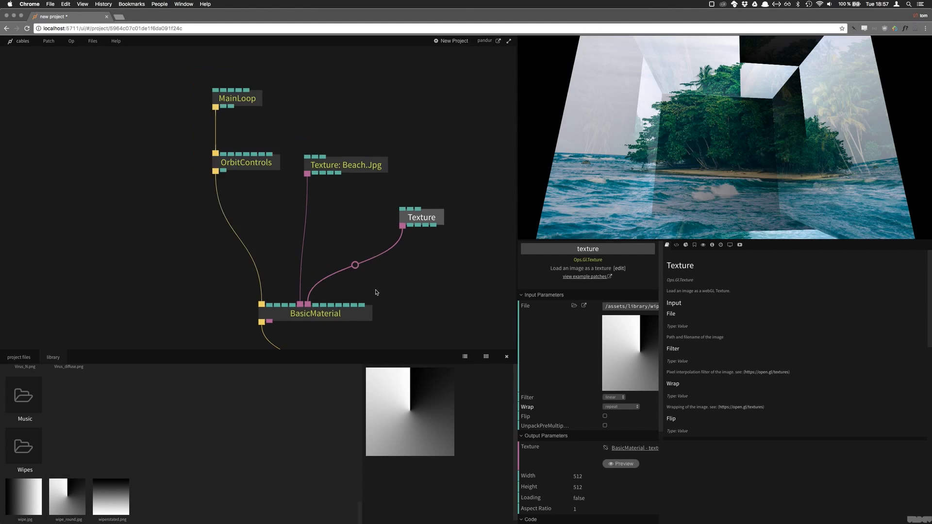
drag(391, 279, 388, 199)
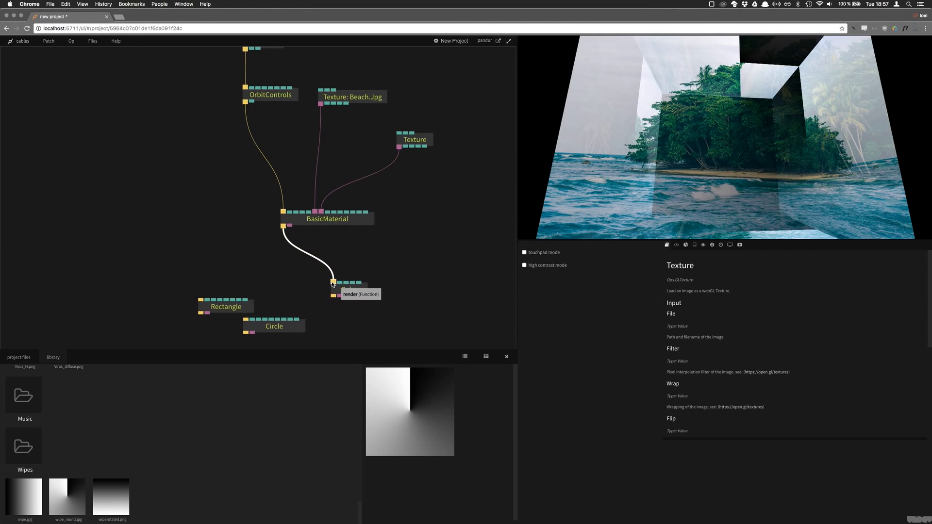
drag(333, 284, 243, 307)
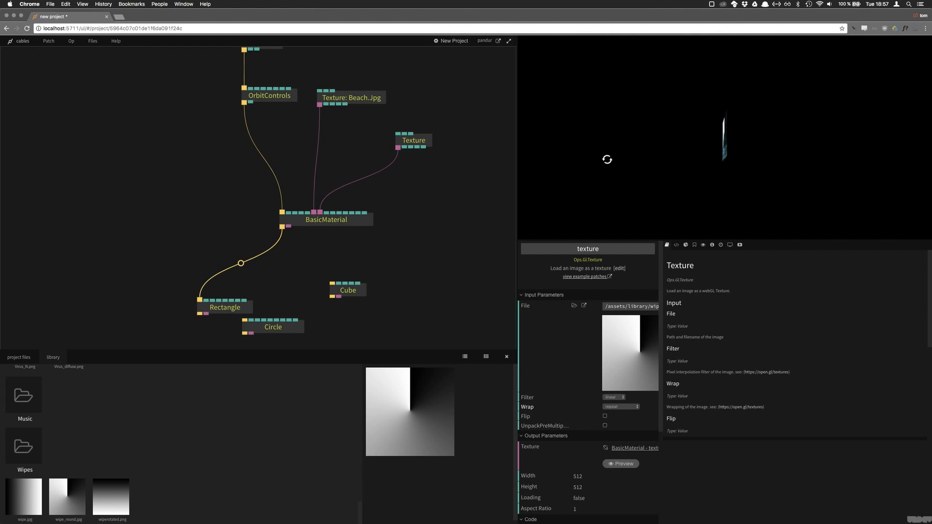
drag(607, 159, 656, 140)
scroll(656, 140, up, 5)
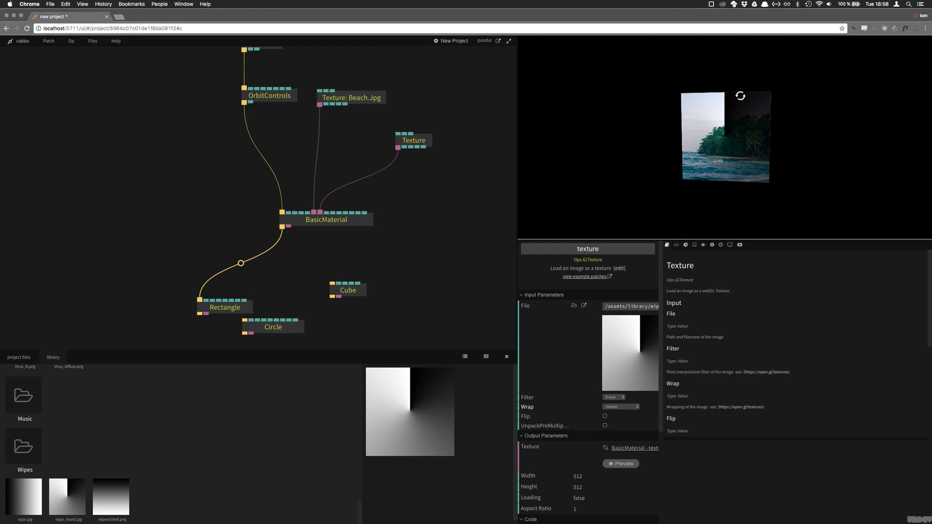
- Try wiperotated.png and wipe.jpg as the opacity texture on the rectangle, and switch back to wipe_round.jpg
click(110, 497)
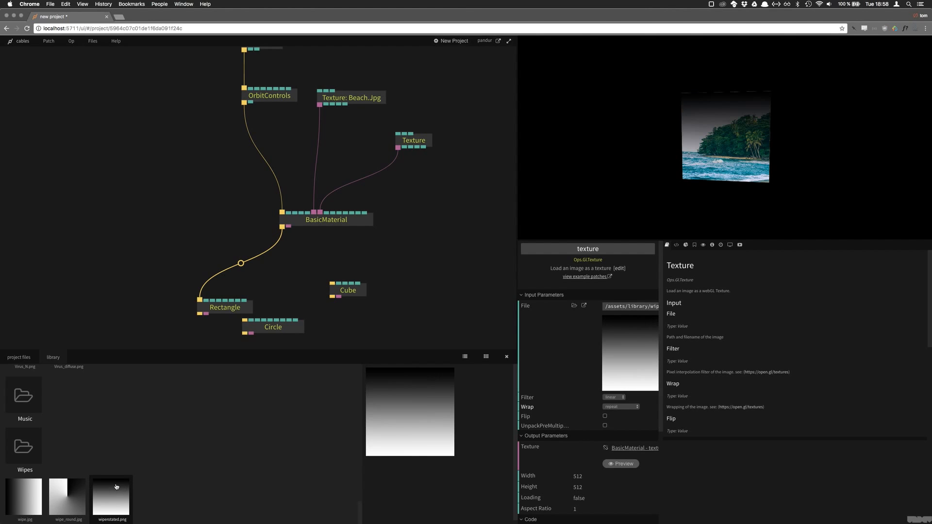
click(42, 498)
drag(631, 179, 721, 147)
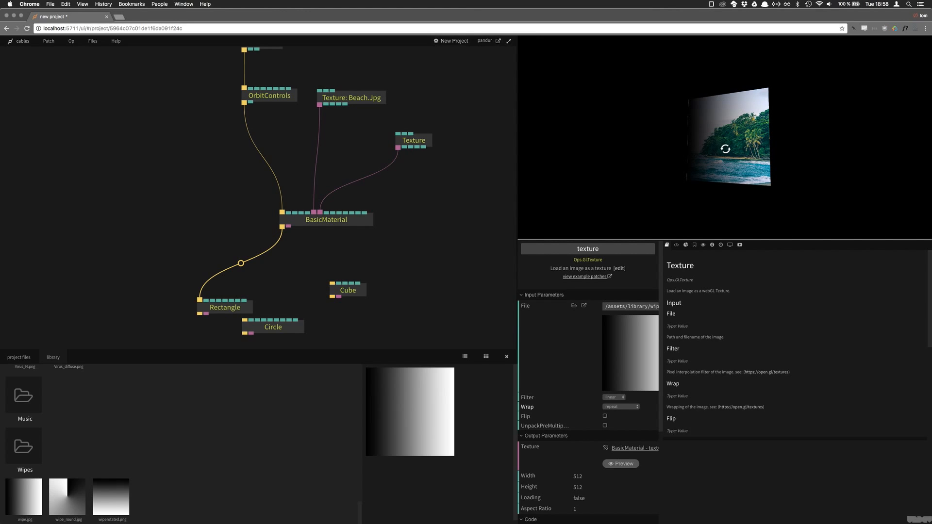
click(67, 497)
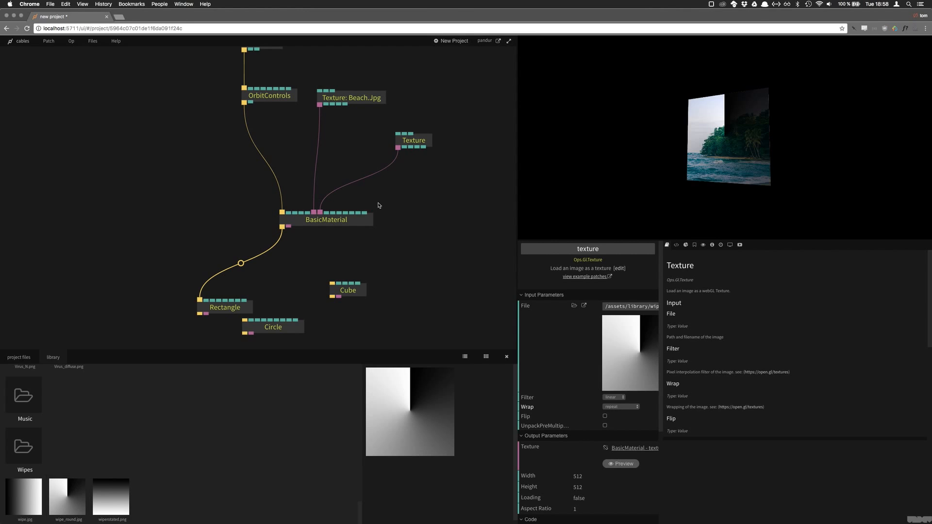
click(348, 158)
scroll(340, 194, up, 3)
scroll(332, 224, down, 5)
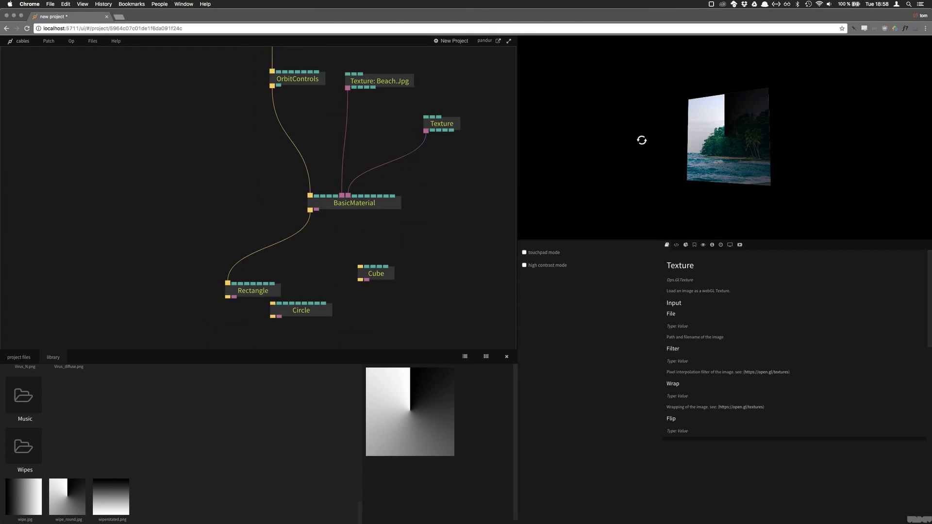
- Insert a ClearColor op between MainLoop and OrbitControls, moving MainLoop up to make room
click(309, 81)
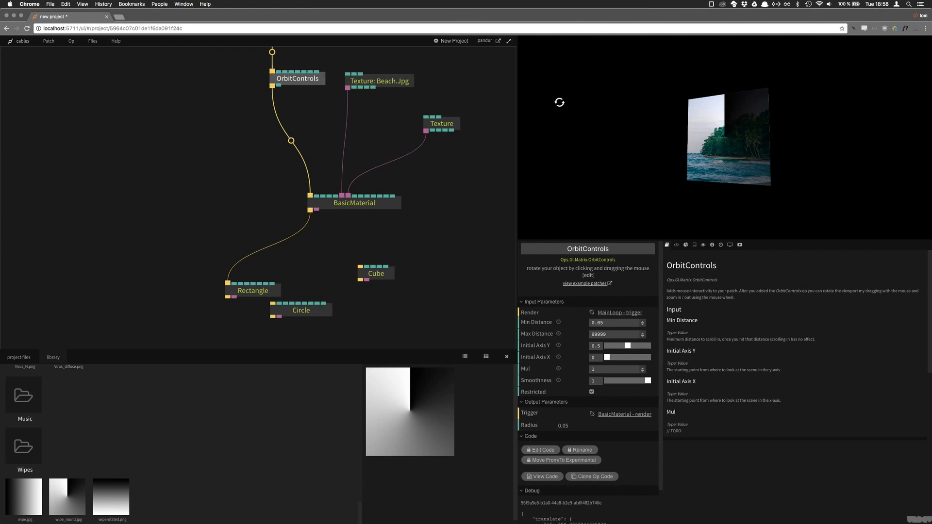
click(312, 112)
scroll(312, 113, up, 3)
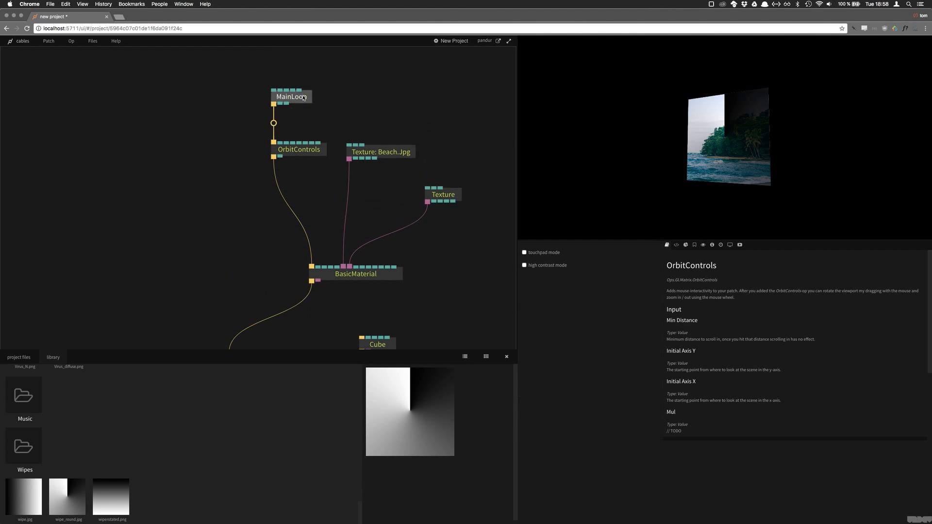
drag(291, 94, 290, 69)
click(273, 110)
text(clea)
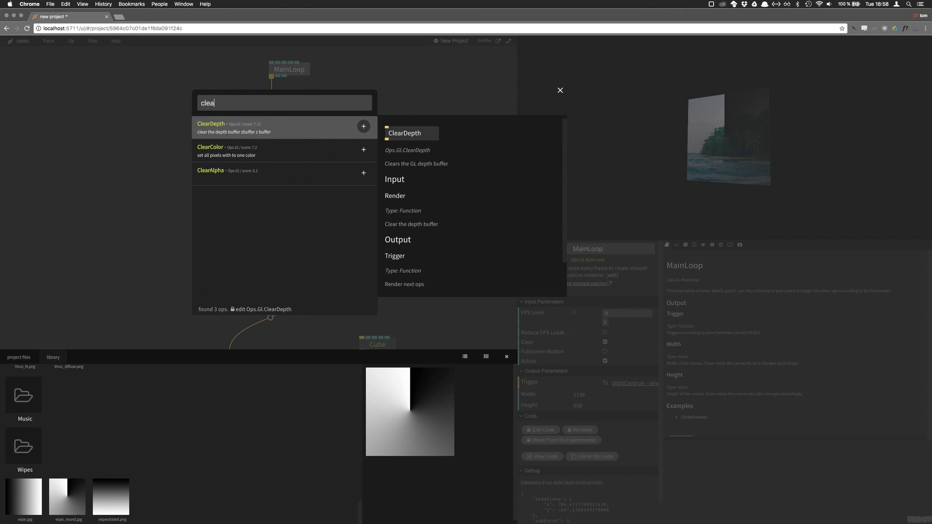
text(rc)
key(Return)
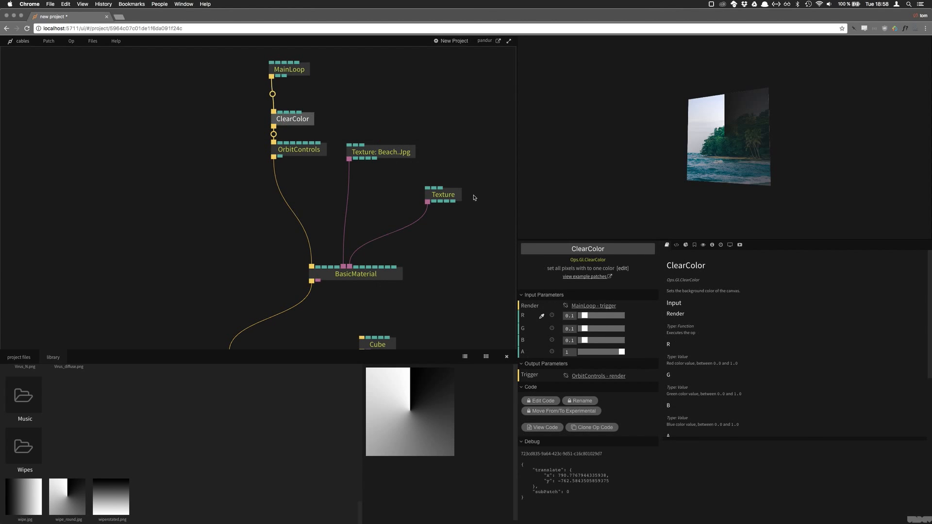
- Give ClearColor a bright blue background by setting G to 0 and raising B, and inspect the masked rectangle against it
mouse_move(599, 330)
mouse_down()
mouse_move(617, 339)
mouse_move(581, 328)
mouse_up()
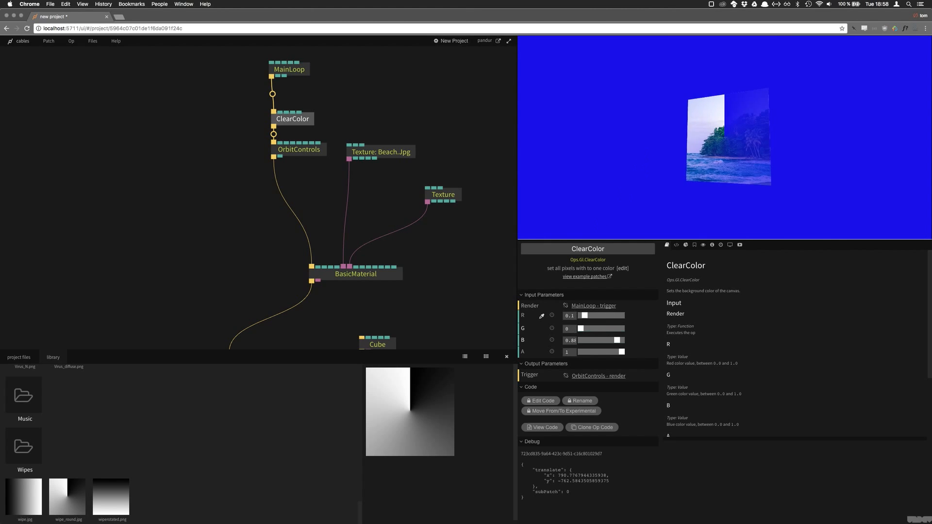
drag(777, 141, 752, 143)
scroll(753, 145, down, 3)
scroll(751, 147, up, 2)
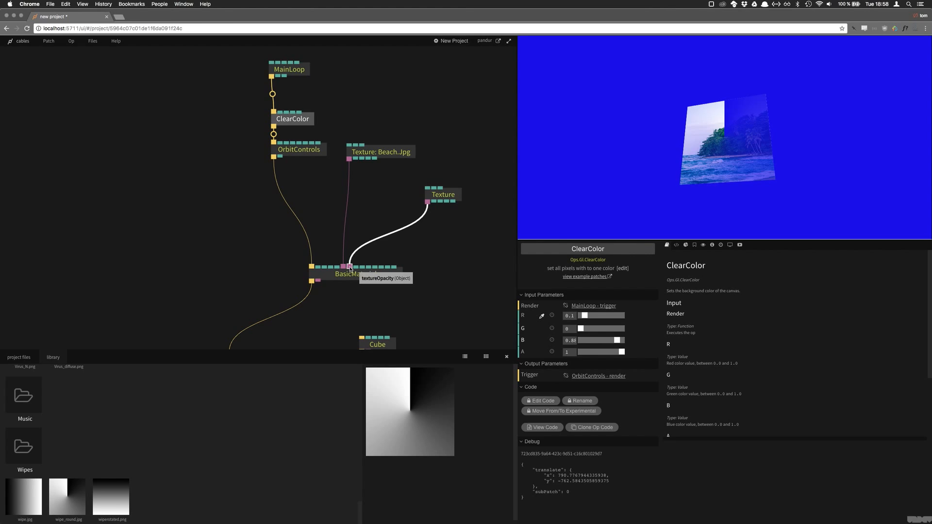
- Disconnect the opacity Texture from BasicMaterial's textureOpacity input
mouse_move(349, 268)
mouse_down()
mouse_move(359, 274)
mouse_move(339, 255)
mouse_up()
click(367, 275)
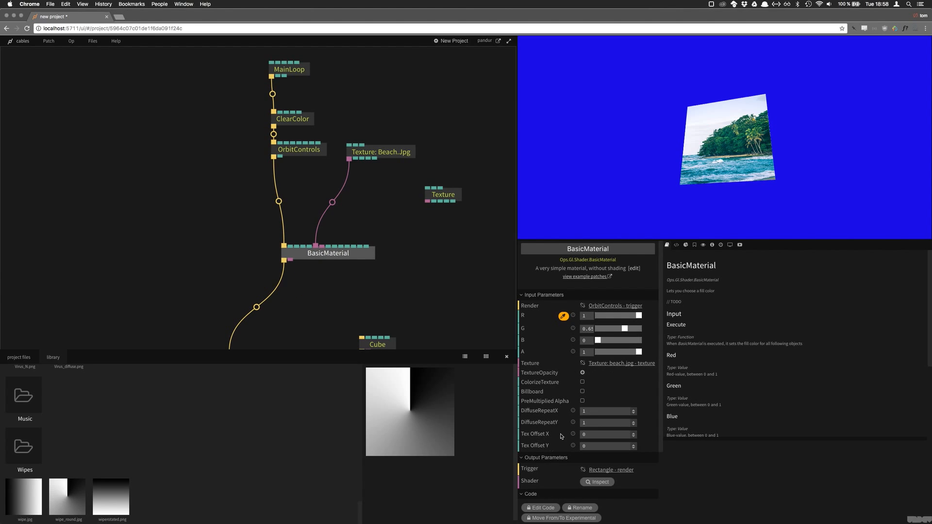
scroll(388, 251, up, 5)
scroll(389, 248, down, 4)
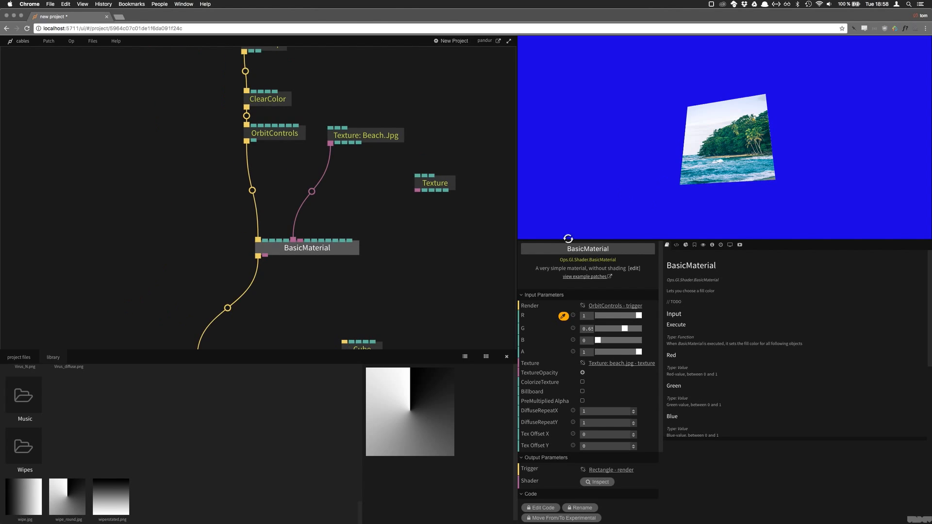
- Set the Rectangle op's width and height to 2 and rotate the preview to view the enlarged image
drag(399, 281, 416, 217)
click(245, 305)
click(602, 315)
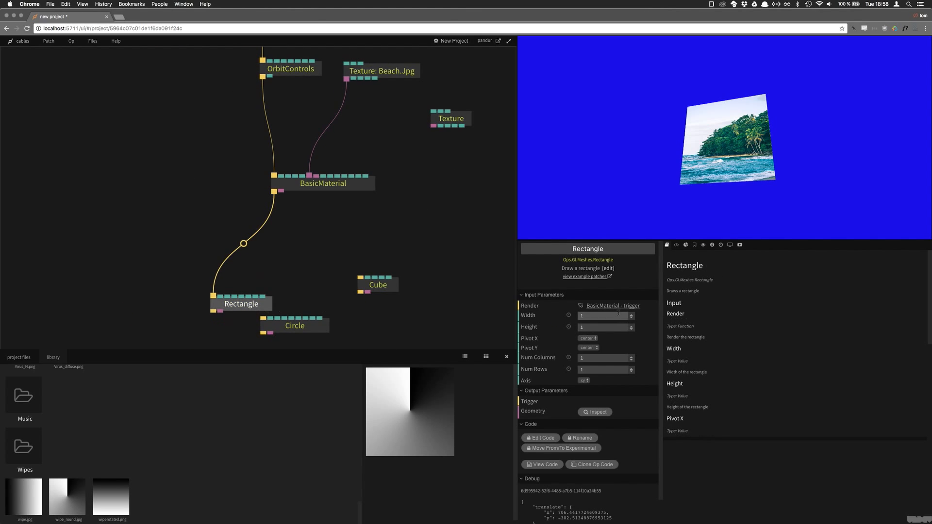
text(2)
click(607, 328)
text(2)
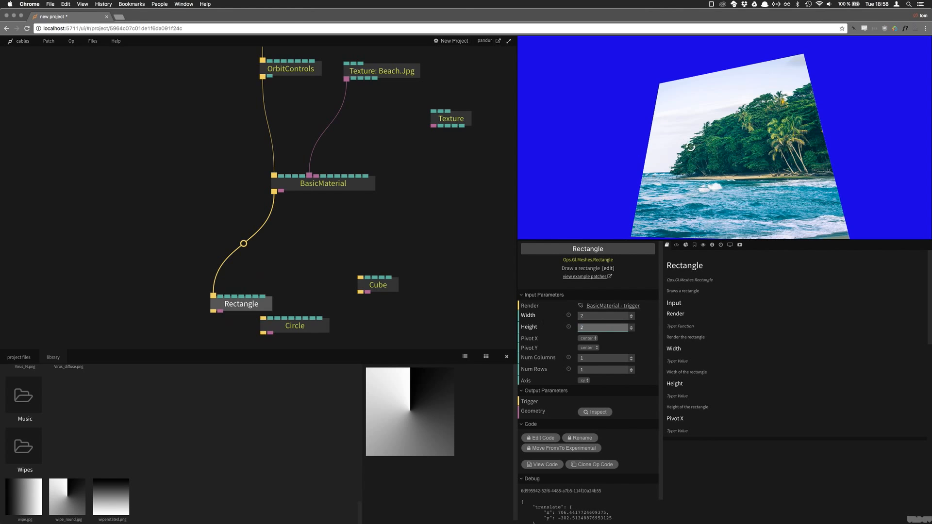
drag(693, 149, 757, 164)
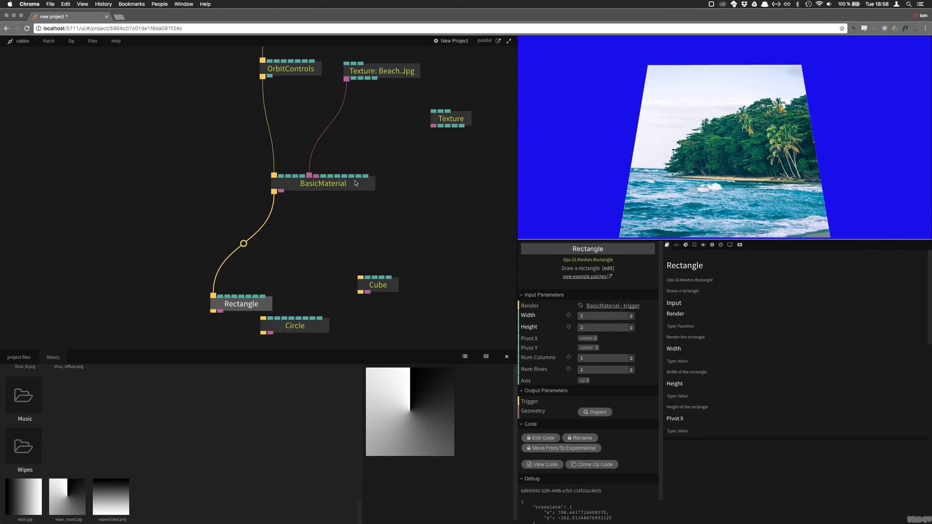
- Try different Tex Offset X and Tex Offset Y values on BasicMaterial, such as 0.4 and 0.7, to shift the beach texture
click(356, 183)
drag(378, 190, 359, 197)
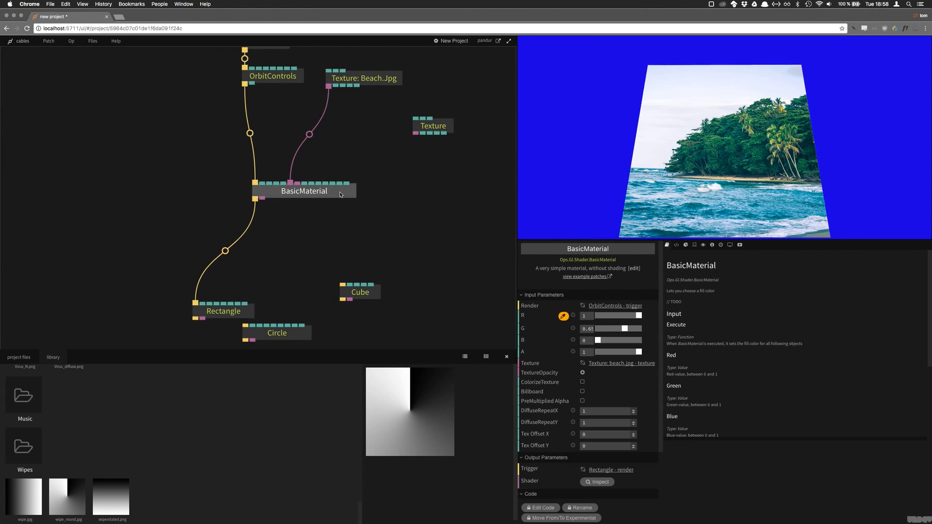
click(608, 434)
text(-0.2)
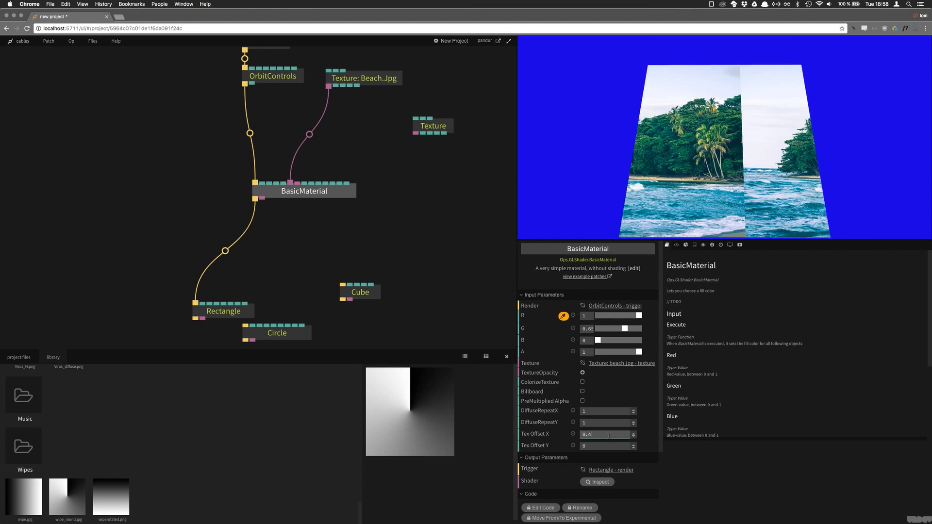
scroll(609, 435, down, 3)
scroll(609, 435, up, 7)
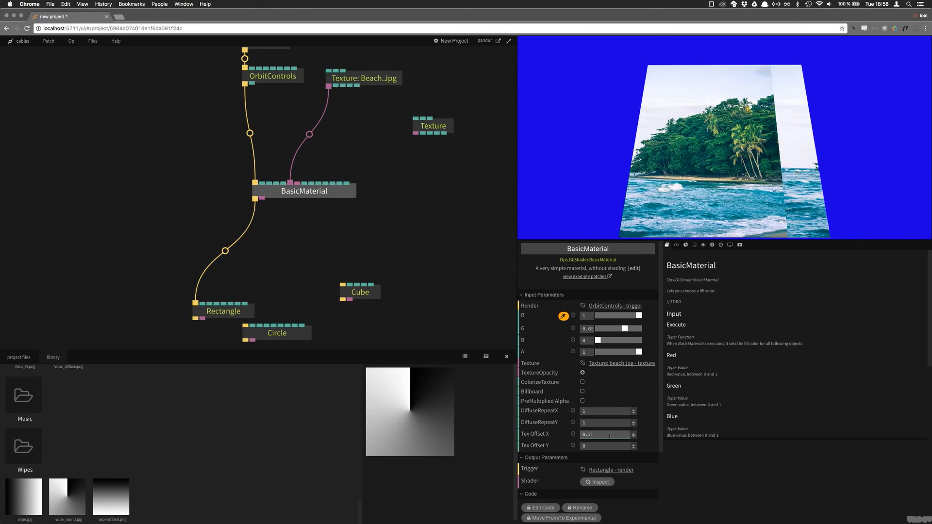
scroll(609, 435, down, 2)
scroll(609, 435, up, 4)
click(610, 447)
scroll(610, 446, up, 5)
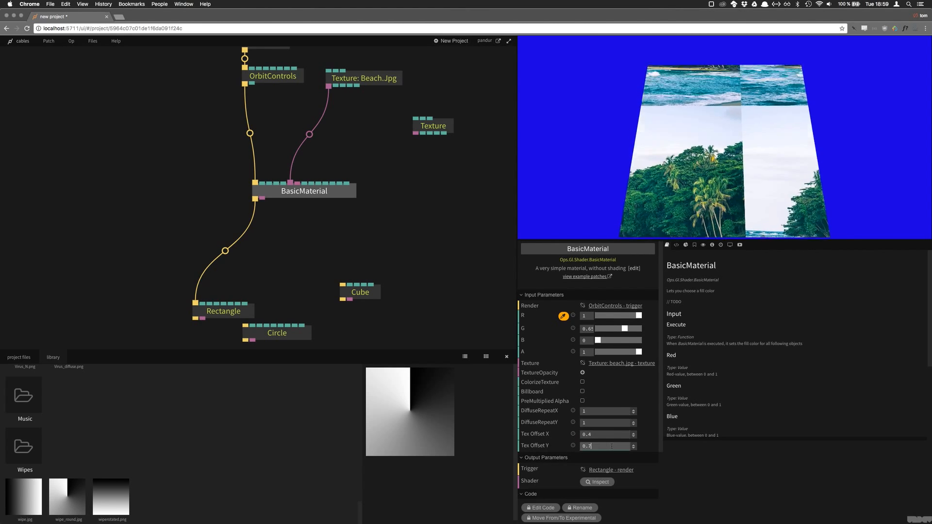
scroll(610, 446, down, 4)
- Reset both BasicMaterial texture offsets to 0 and set DiffuseRepeatX and DiffuseRepeatY to 4 to tile the image
drag(604, 446, 577, 432)
text(00)
click(626, 409)
drag(633, 411, 573, 423)
text(44)
drag(751, 131, 660, 145)
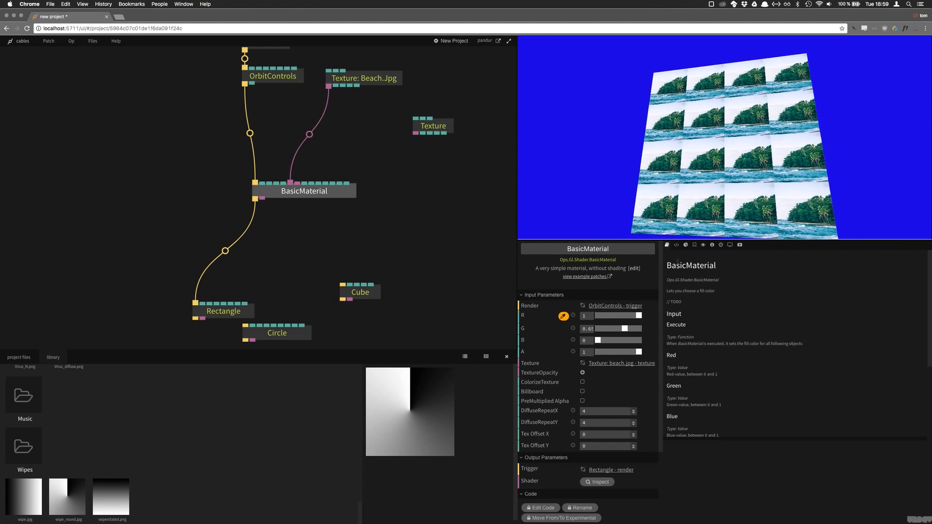
- Return DiffuseRepeatX and DiffuseRepeatY to 1, and reduce both to 0.8 to crop into the beach image
drag(594, 412, 567, 422)
text(11)
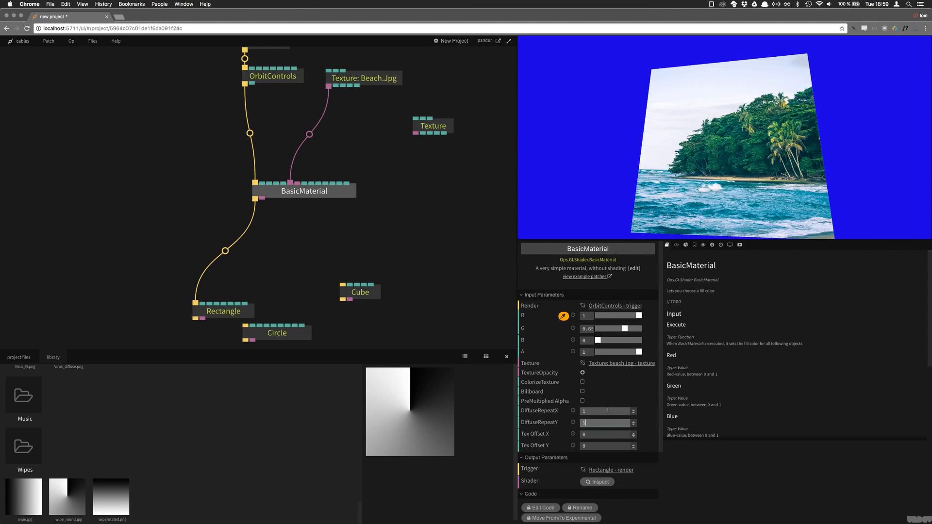
double_click(607, 410)
text(0.8)
double_click(606, 422)
text(0.8)
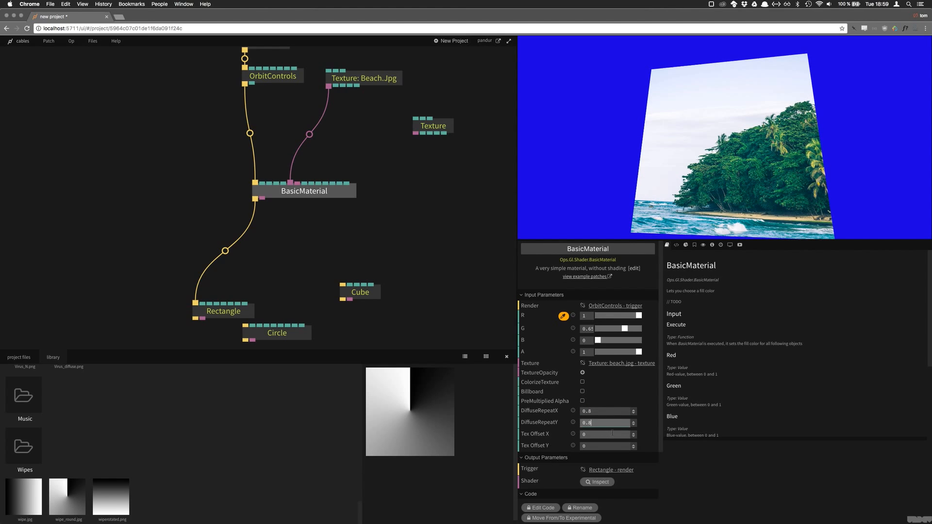
- Set Tex Offset X and Tex Offset Y to 0.1, trying 0.2 for X along the way
double_click(603, 434)
text(0.1)
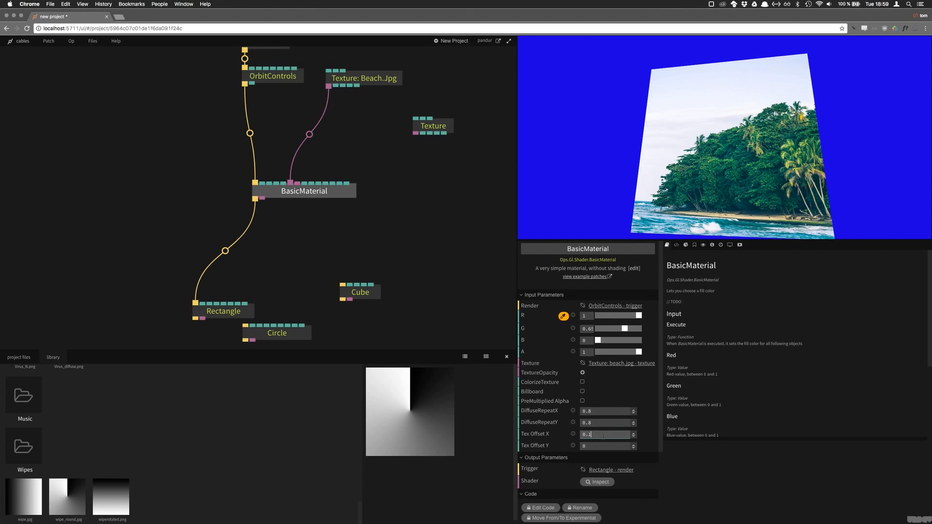
key(BackSpace)
text(2)
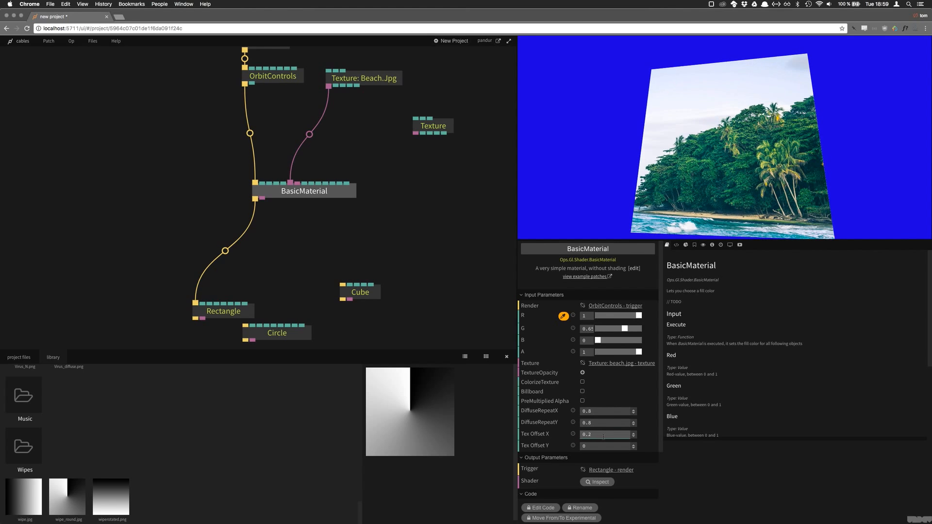
key(BackSpace)
text(1)
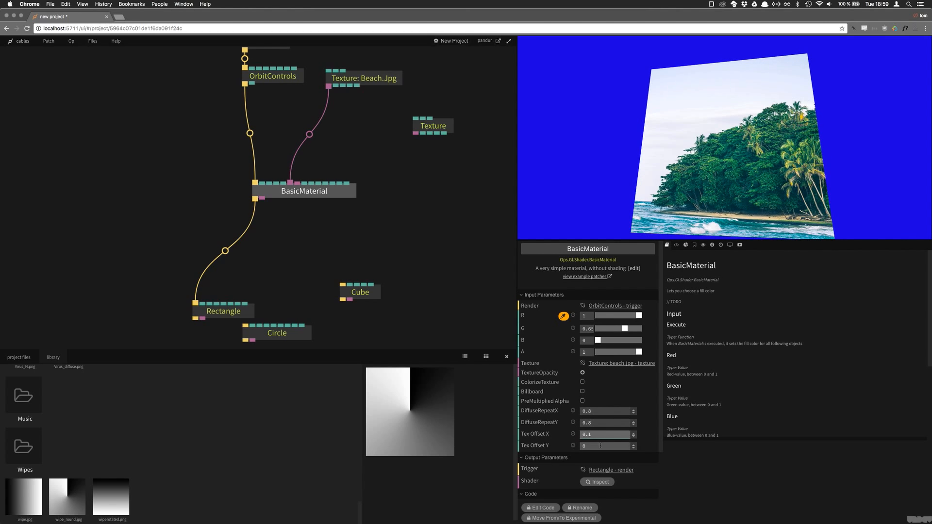
double_click(600, 445)
text(0.1)
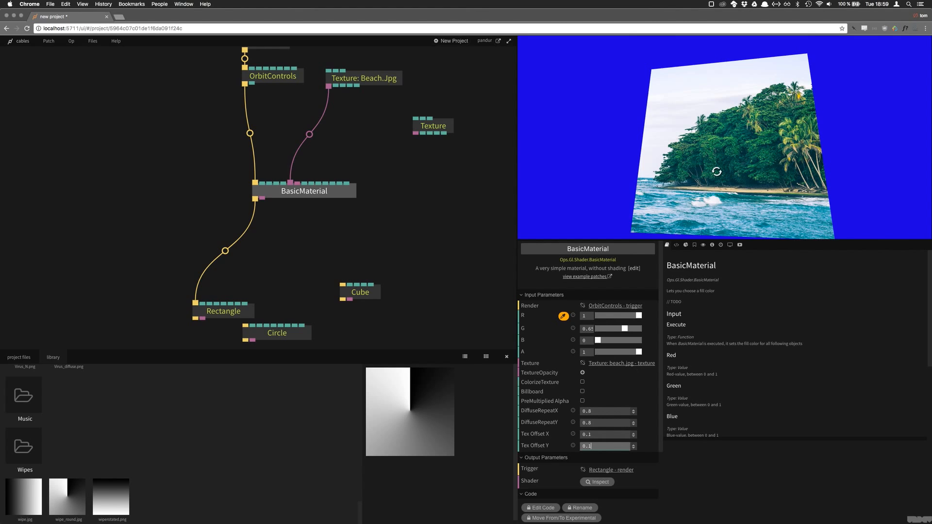
drag(716, 171, 718, 156)
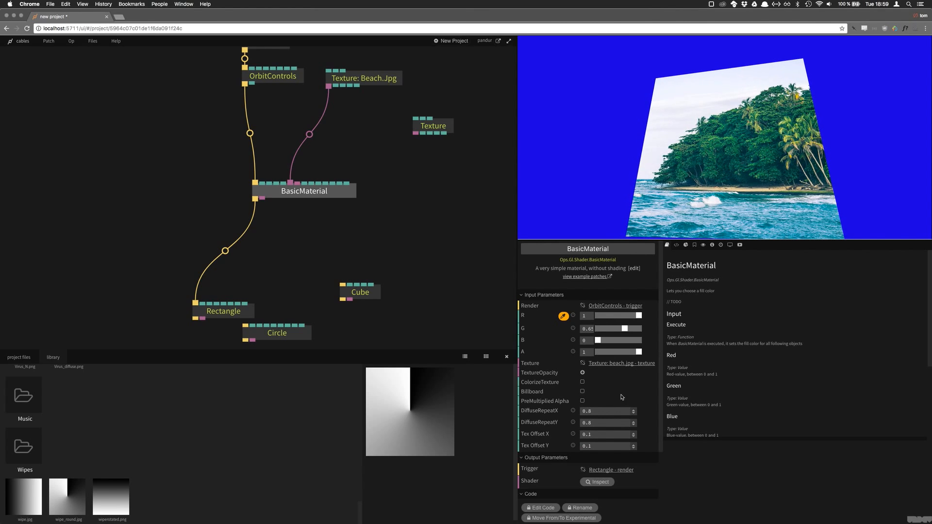
- Raise Tex Offset X to 0.3 and Tex Offset Y to 0.4
click(613, 436)
key(BackSpace)
text(3)
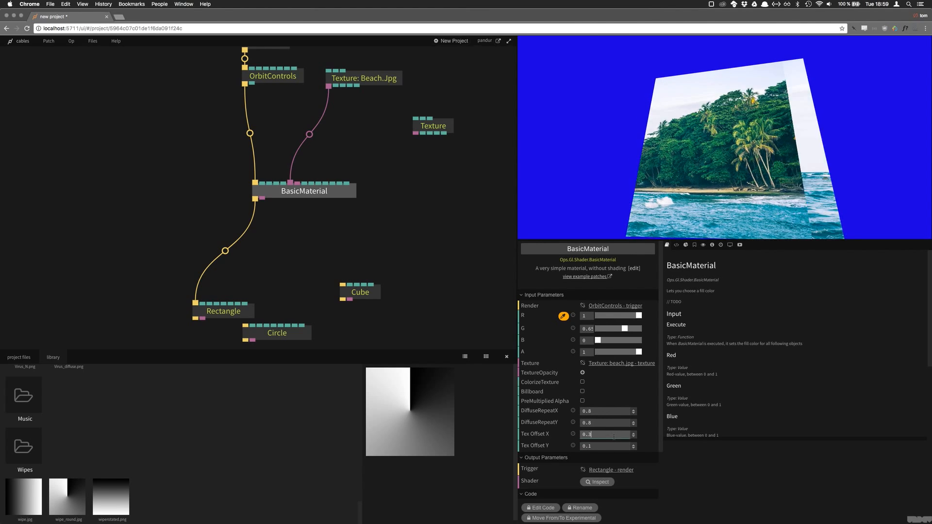
click(612, 445)
key(Up)
key(Up)
key(Up)
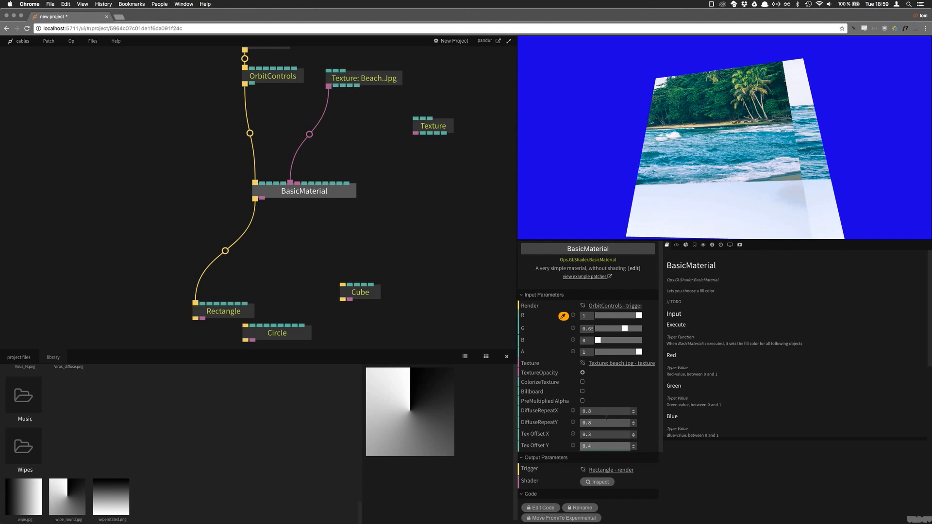
- Lower DiffuseRepeatX to 0.2 and DiffuseRepeatY to 0.3 to zoom into the trees, and rotate the preview
click(606, 422)
key(Down)
key(Down)
key(Down)
click(607, 413)
key(Down)
key(Down)
key(Down)
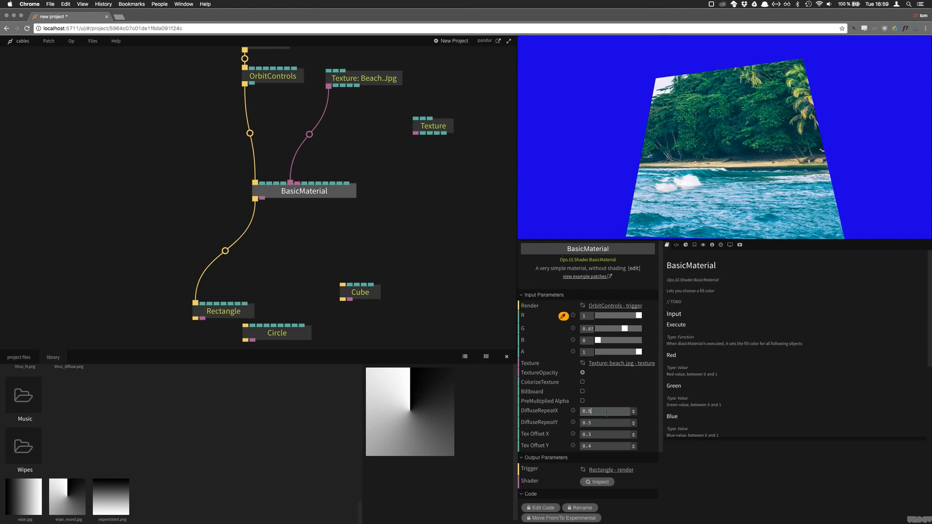
key(Down)
key(Down)
key(Down)
click(605, 423)
key(Down)
key(Down)
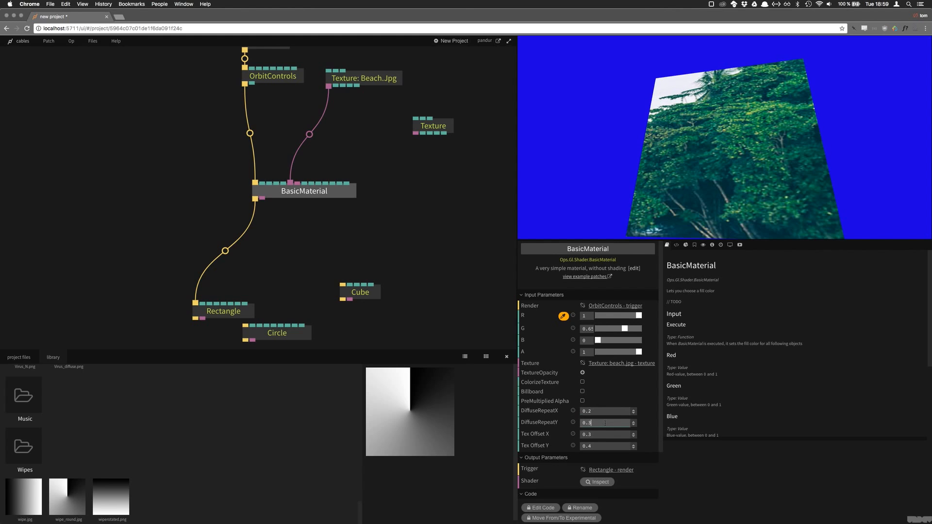
drag(738, 184, 736, 138)
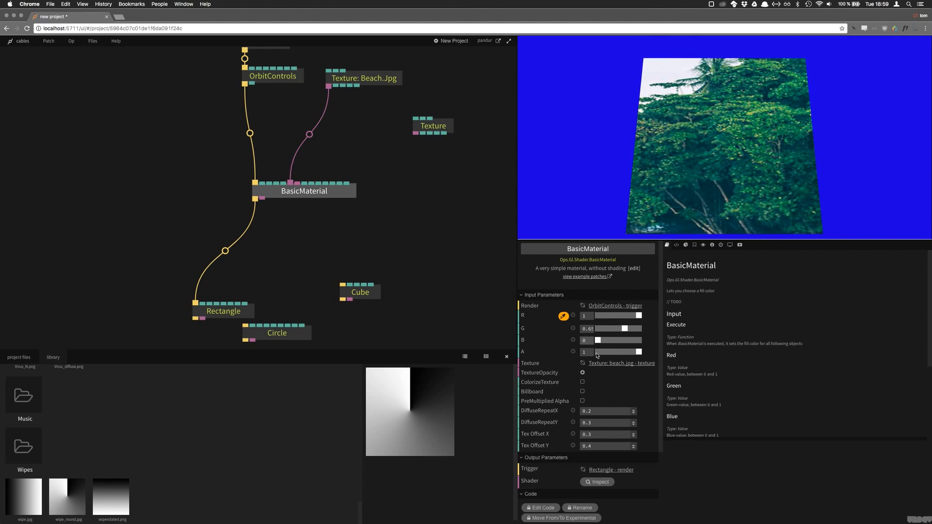
- Reset BasicMaterial's DiffuseRepeatX and DiffuseRepeatY to 1 and both texture offsets to 0
click(604, 411)
text(1)
key(Tab)
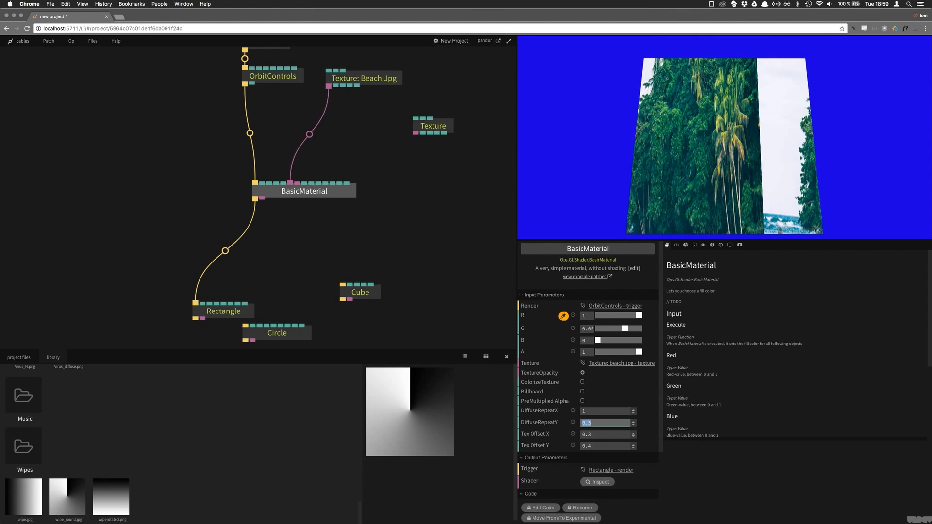
text(1)
key(Tab)
text(0)
key(Tab)
text(0)
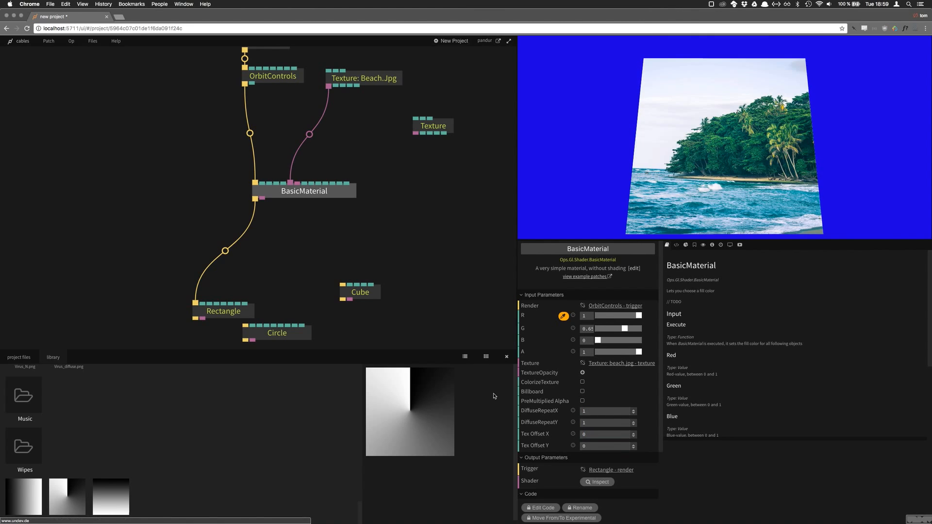
- Save the project and spread the Circle and Cube ops out beside the Rectangle
click(384, 219)
key(super+s)
drag(408, 210, 333, 212)
scroll(351, 253, down, 1)
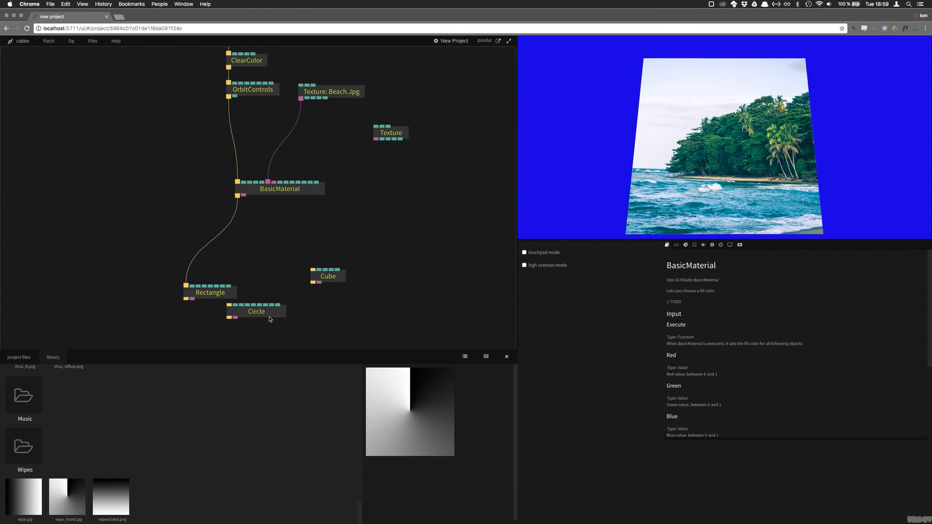
drag(269, 317, 294, 300)
drag(338, 277, 349, 289)
drag(382, 209, 372, 266)
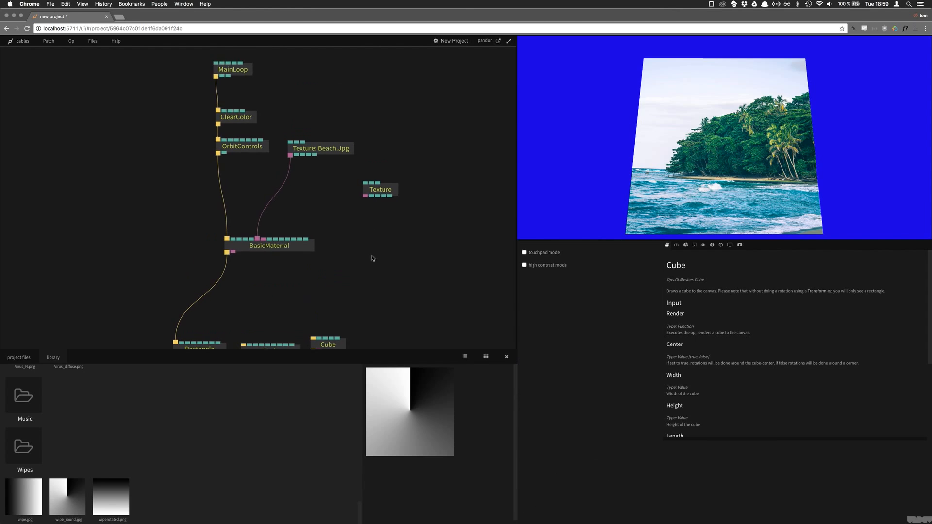
- Add a VideoTexture op and place it beside the Beach.jpg texture op
click(318, 148)
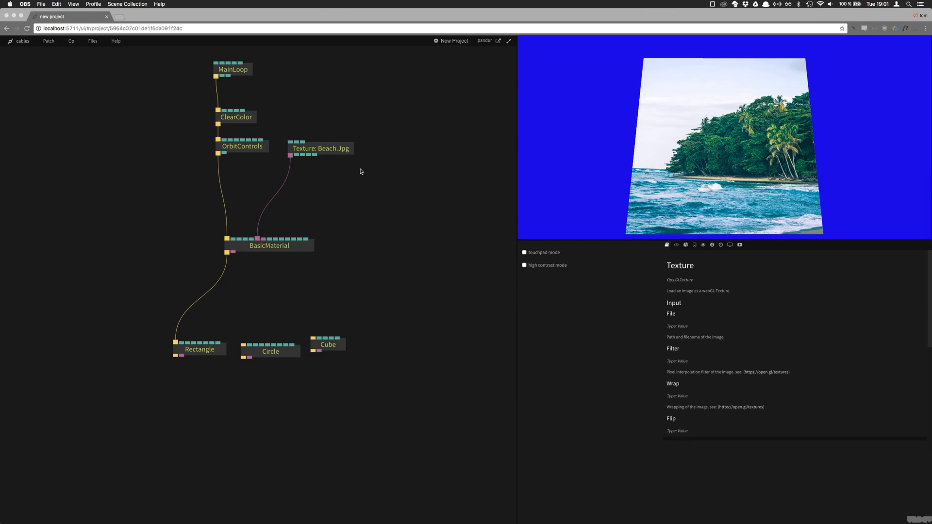
drag(361, 172, 291, 247)
click(277, 228)
scroll(297, 257, up, 5)
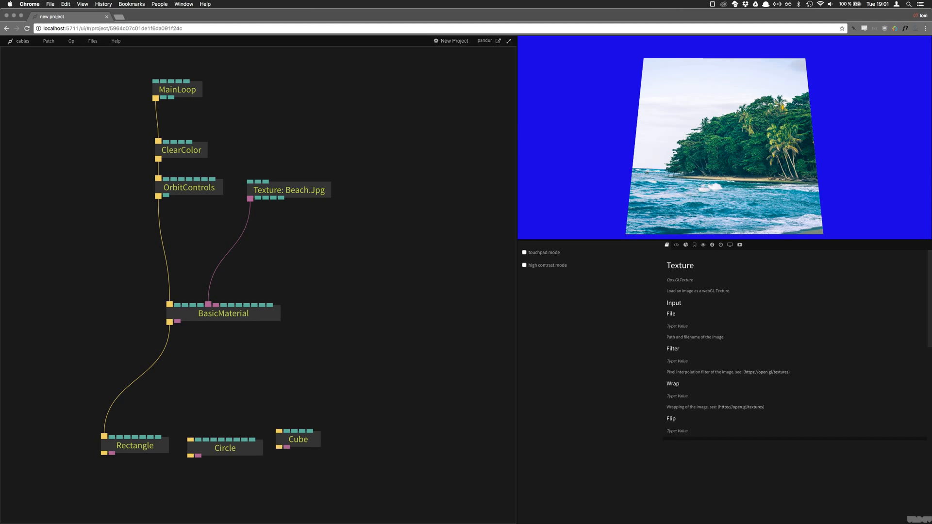
key(Escape)
text(video)
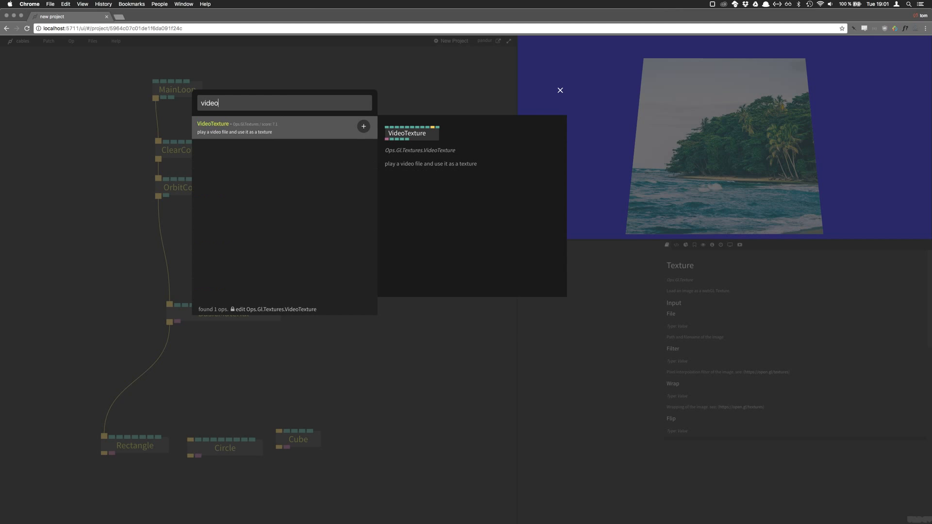
key(Return)
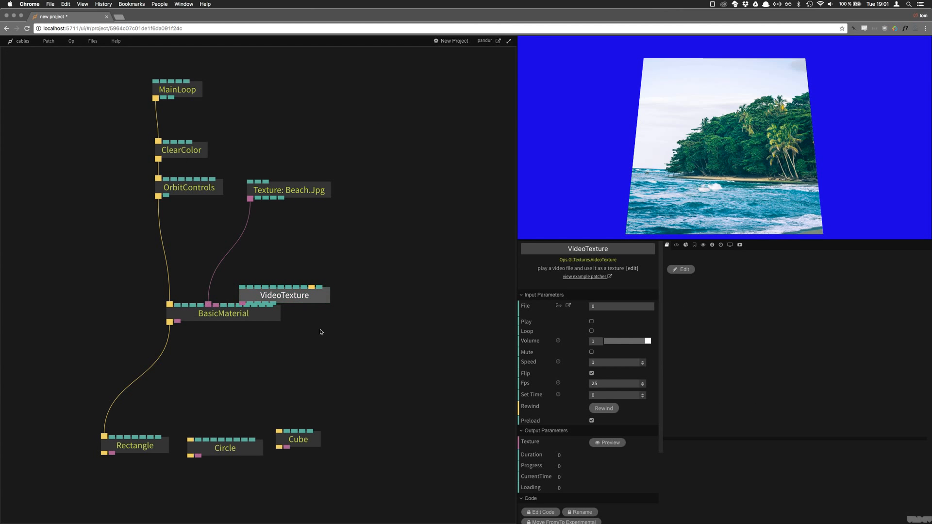
drag(303, 293, 397, 219)
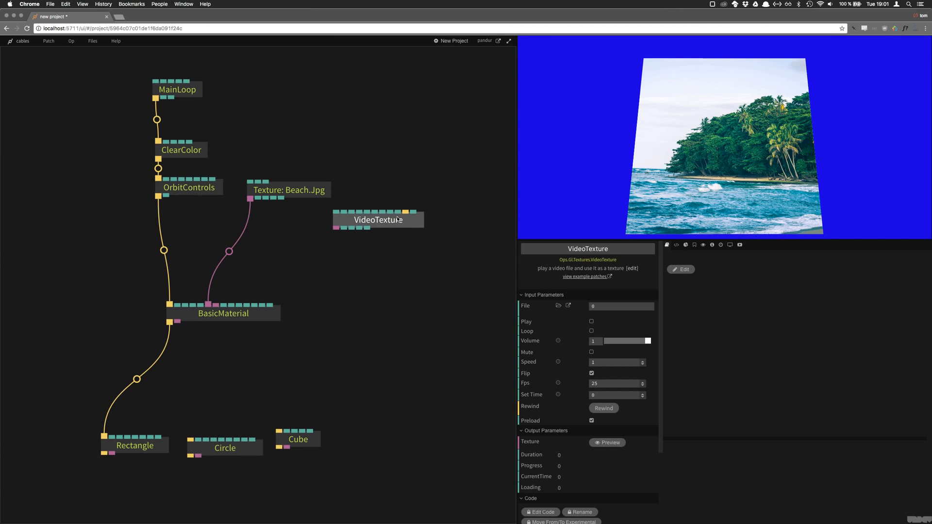
- Assign the project file clouds.mp4 to VideoTexture and move the op further away from the Beach.jpg texture
click(558, 307)
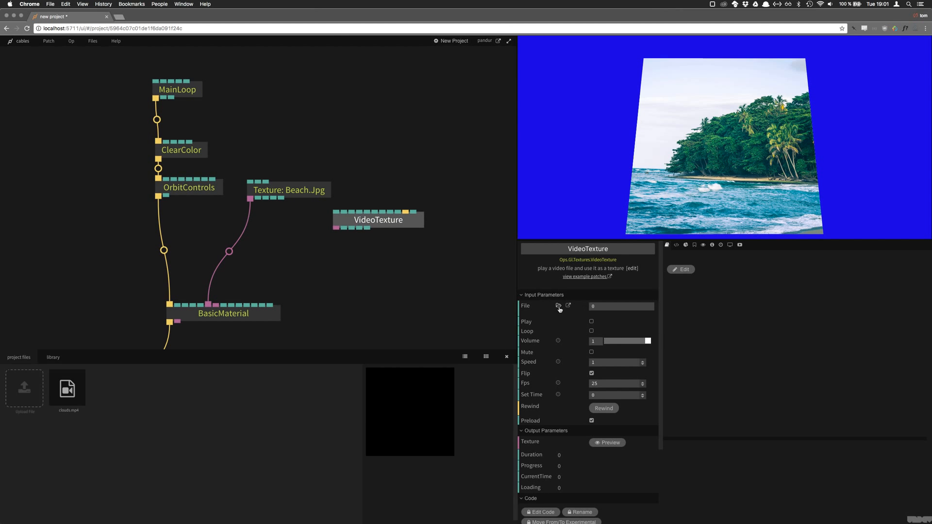
click(63, 388)
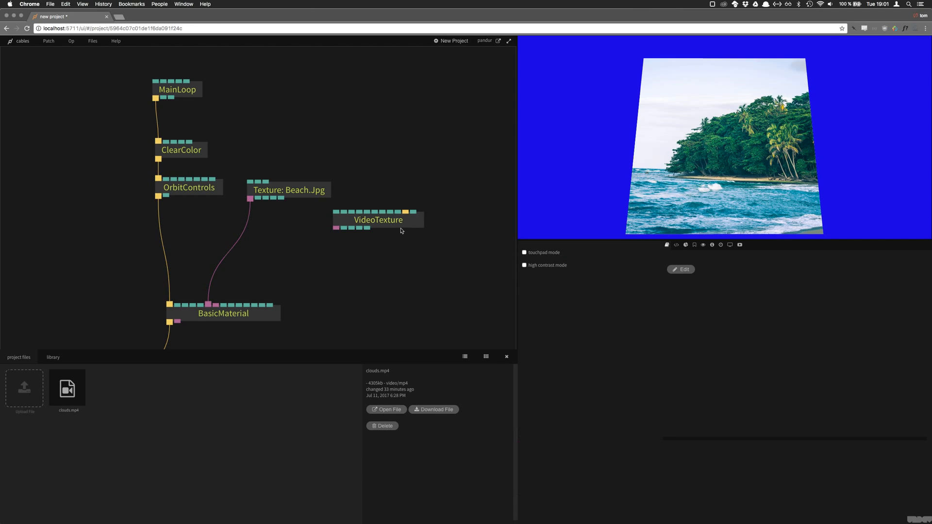
drag(401, 224, 424, 203)
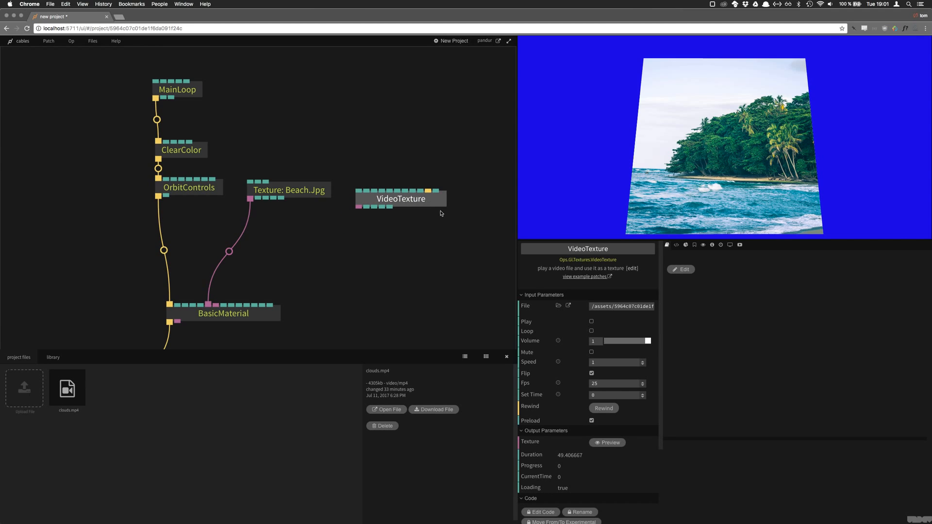
- Replace BasicMaterial's beach texture input with the VideoTexture output, start video playback, and rotate the preview
right_click(250, 199)
drag(358, 206, 209, 305)
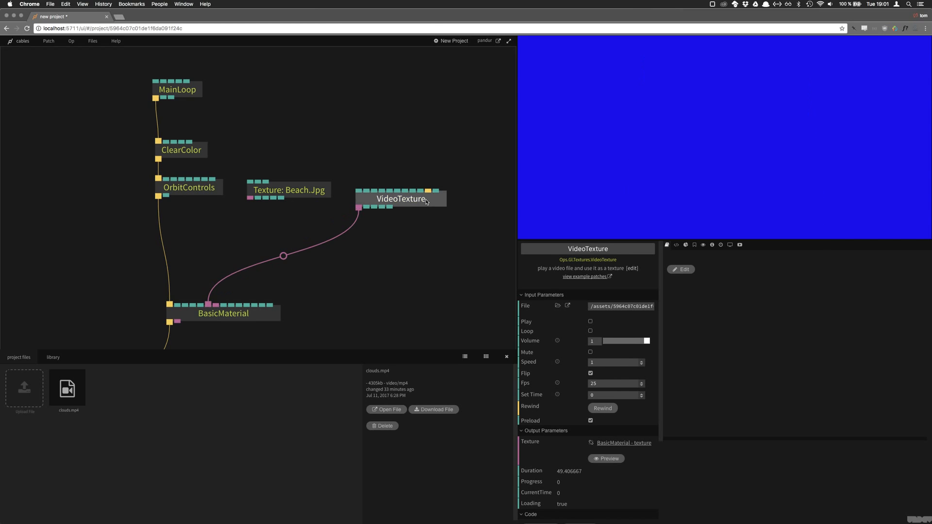
click(590, 322)
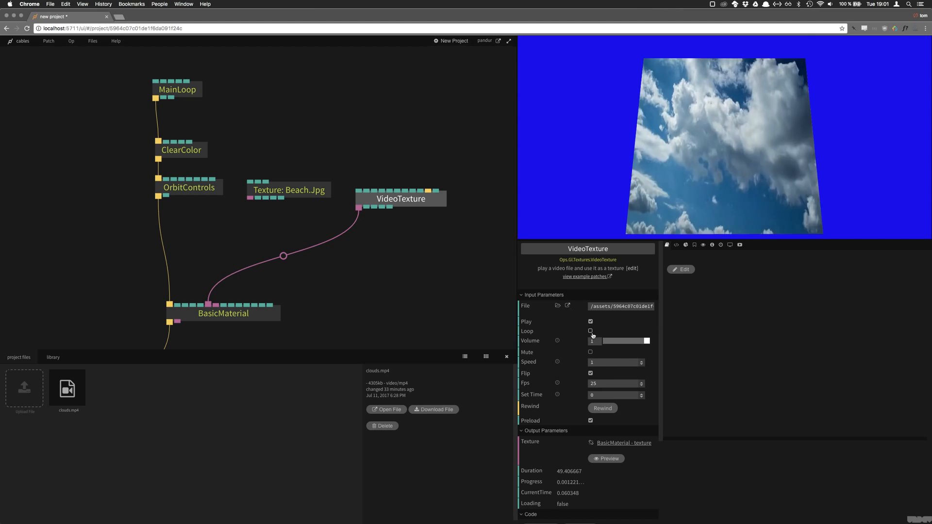
drag(717, 199, 750, 208)
- Set BasicMaterial's DiffuseRepeatX and DiffuseRepeatY to 4
click(270, 316)
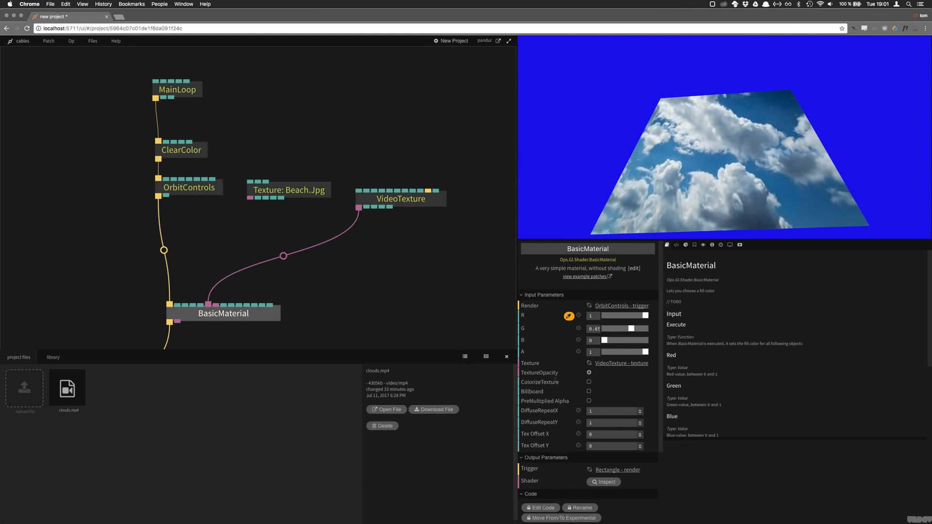
double_click(599, 412)
text(4)
key(Tab)
text(4)
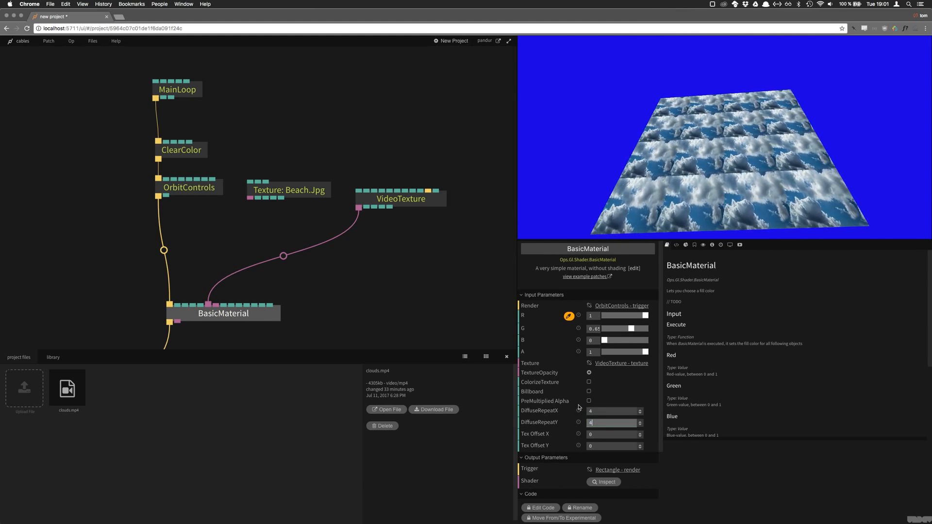
- Set DiffuseRepeatX and DiffuseRepeatY back to 1
double_click(596, 412)
text(1)
key(Tab)
text(1)
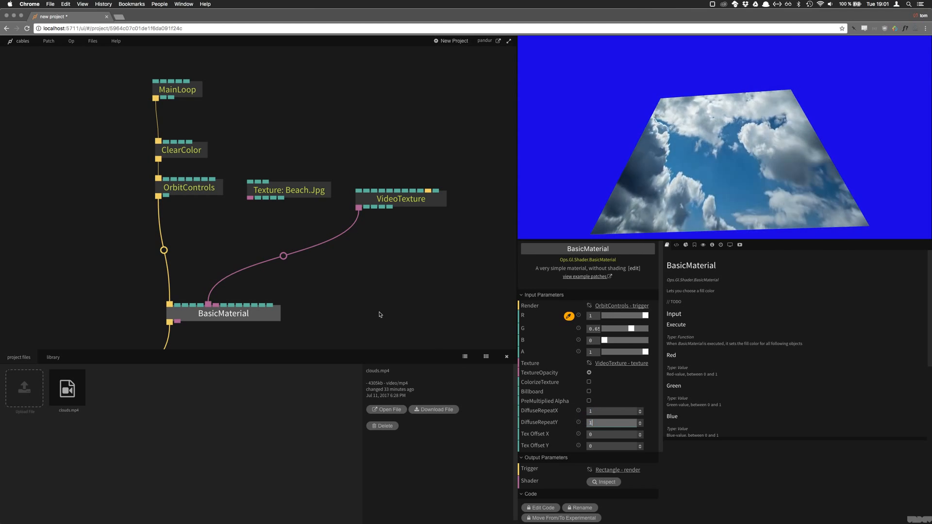
- Connect BasicMaterial's trigger output to the Cube instead of the Rectangle, and save the project
drag(372, 305, 347, 187)
scroll(365, 246, down, 3)
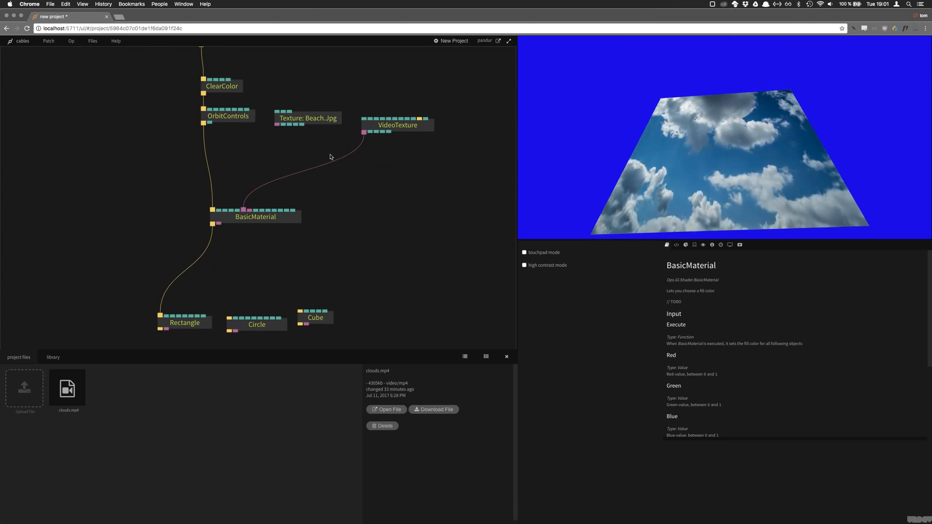
drag(212, 224, 315, 317)
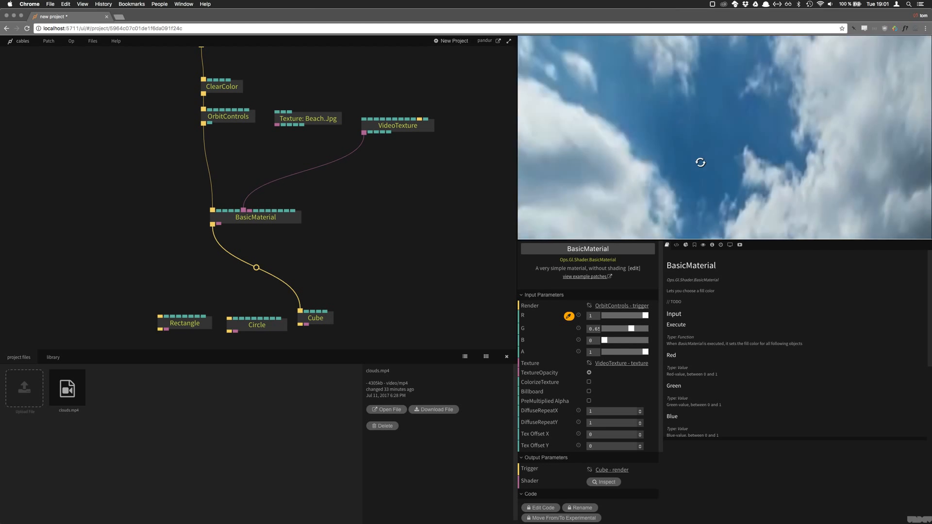
drag(699, 160, 669, 151)
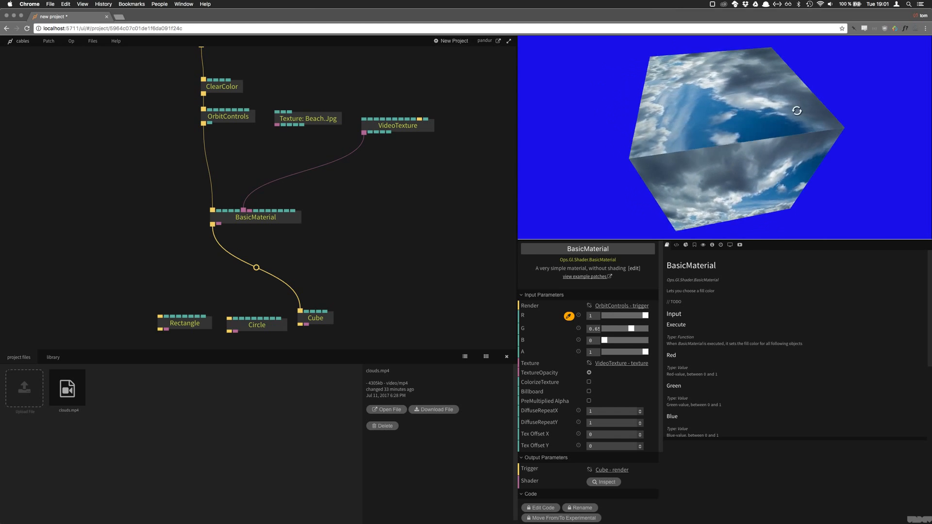
click(370, 174)
key(super+s)
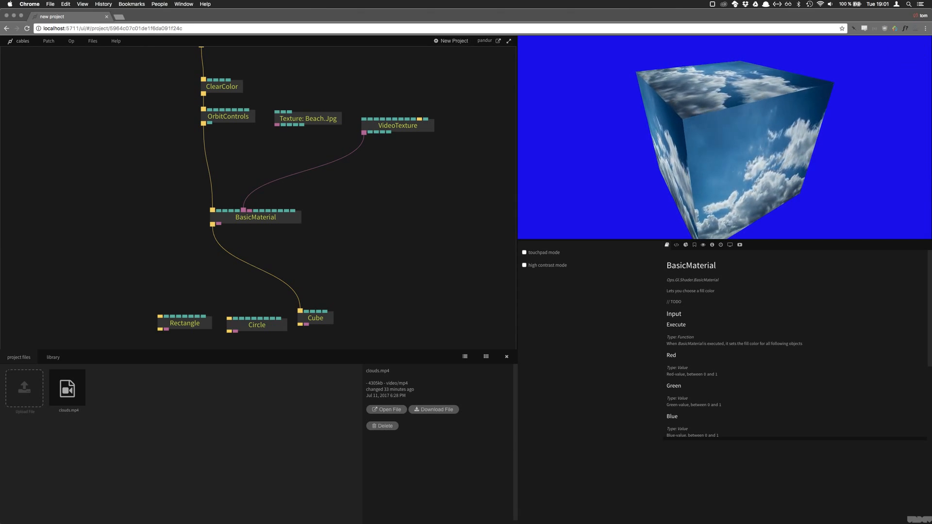
- Add a WebcamTexture op below VideoTexture
key(super+Tab)
click(377, 228)
key(Escape)
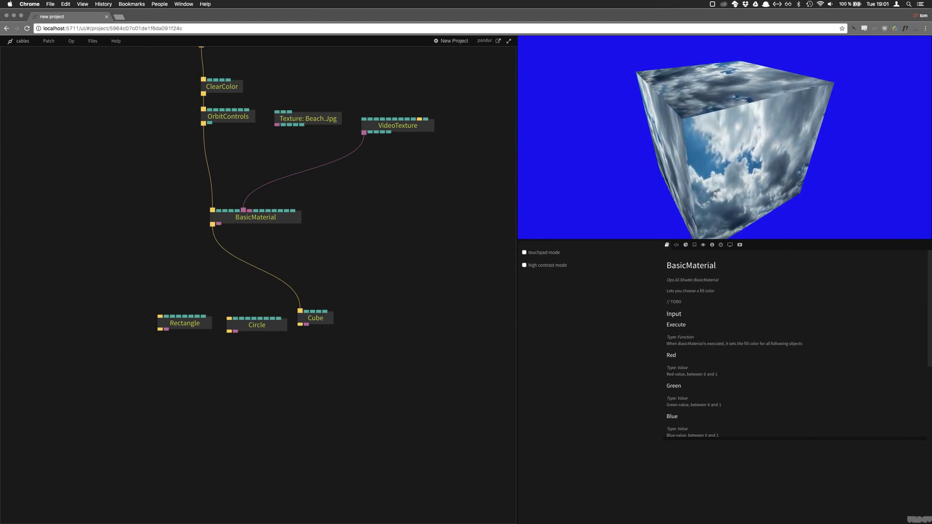
key(c)
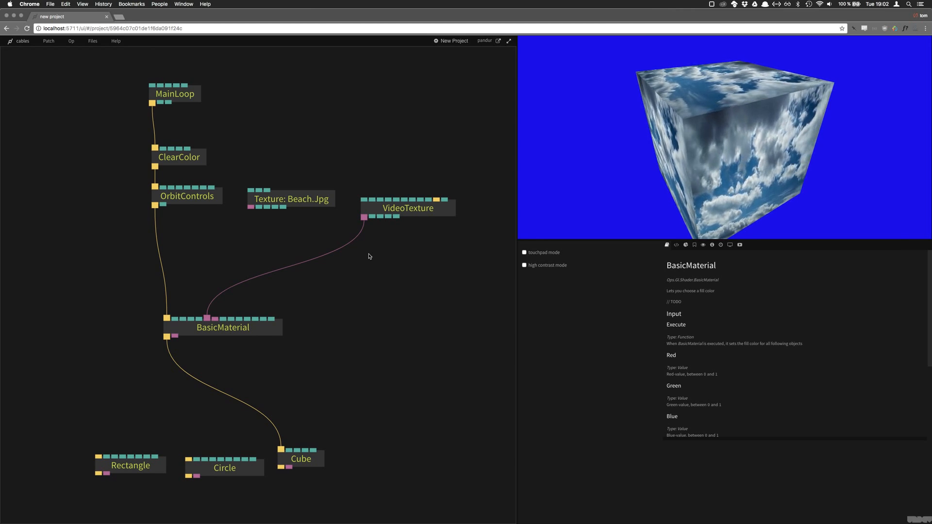
key(Escape)
text(webcm)
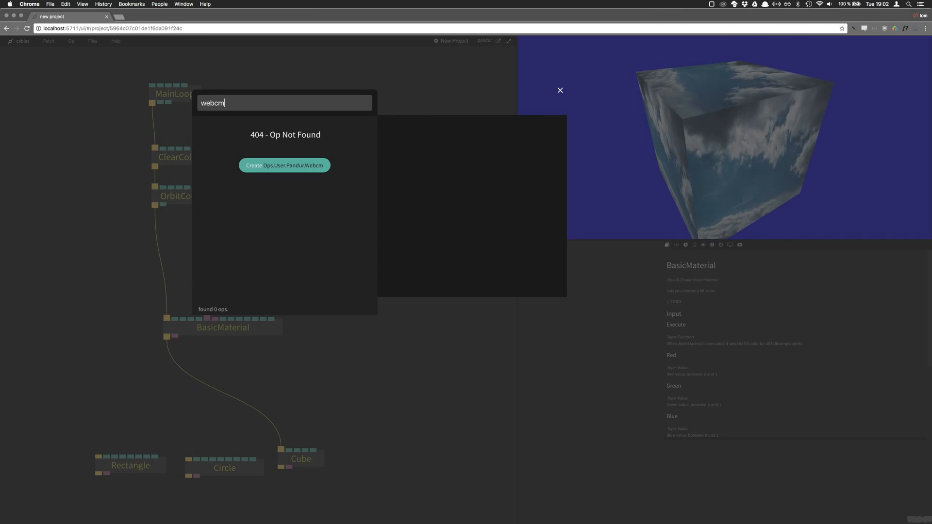
key(BackSpace)
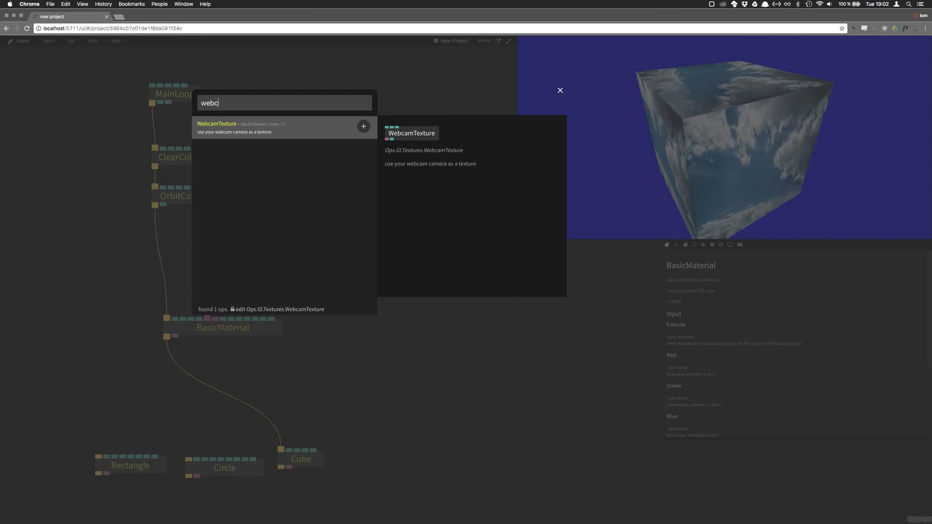
key(Return)
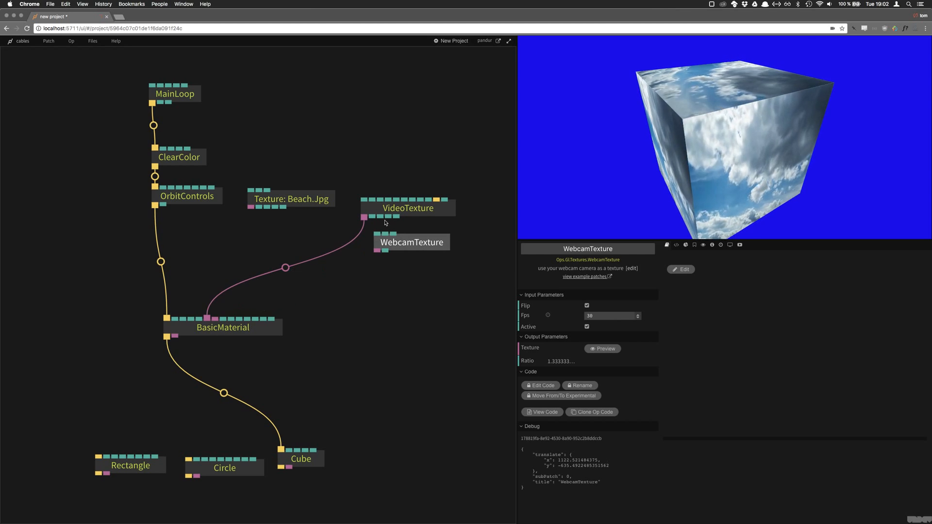
- Feed the WebcamTexture output into BasicMaterial in place of the video, rotate the cube, and delete the WebcamTexture op
drag(361, 219, 378, 251)
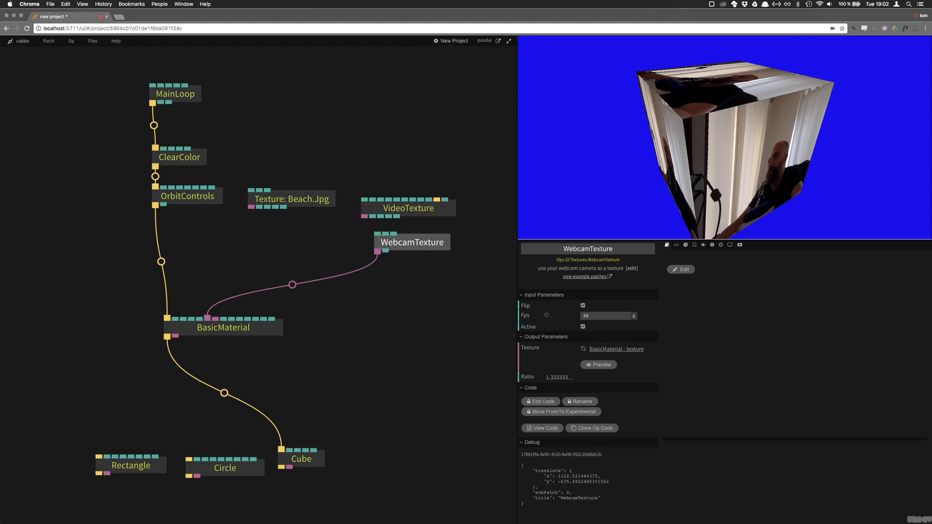
drag(640, 140, 756, 154)
key(Delete)
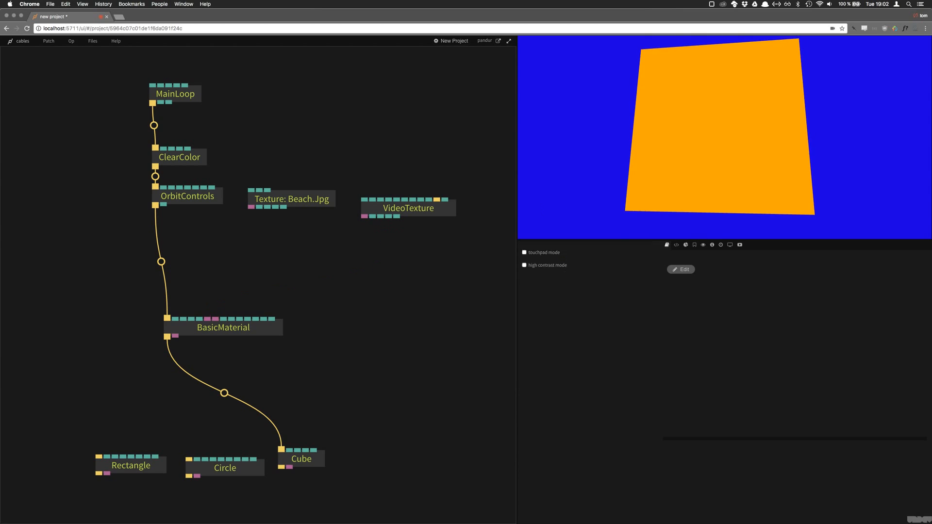
click(387, 250)
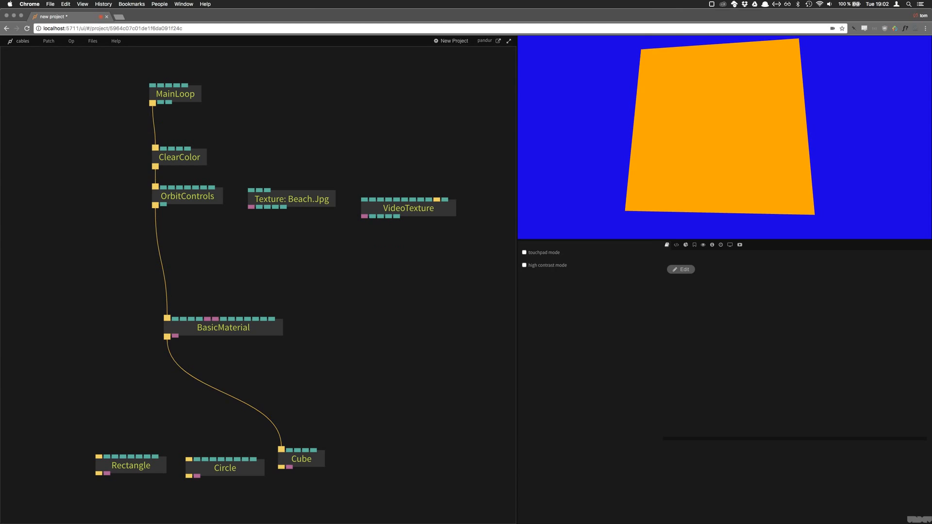
- Add a TextureSVG op above BasicMaterial and try the project file firefoxsvg as its source
key(Escape)
text(svg)
key(Down)
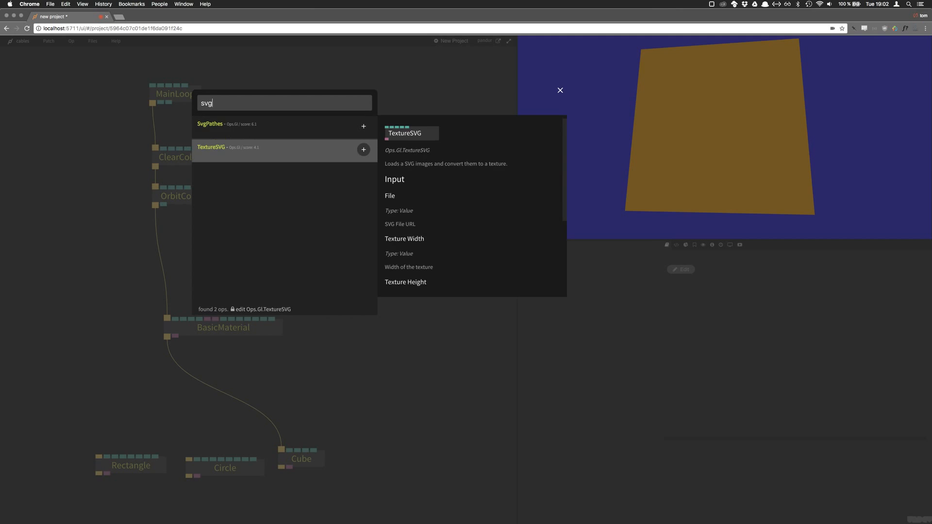
key(Return)
drag(258, 295, 339, 265)
click(566, 307)
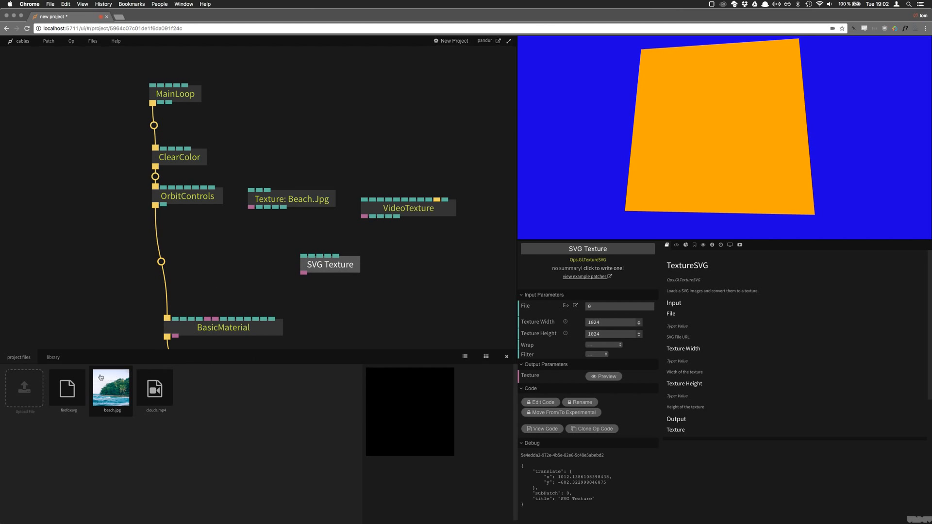
click(72, 384)
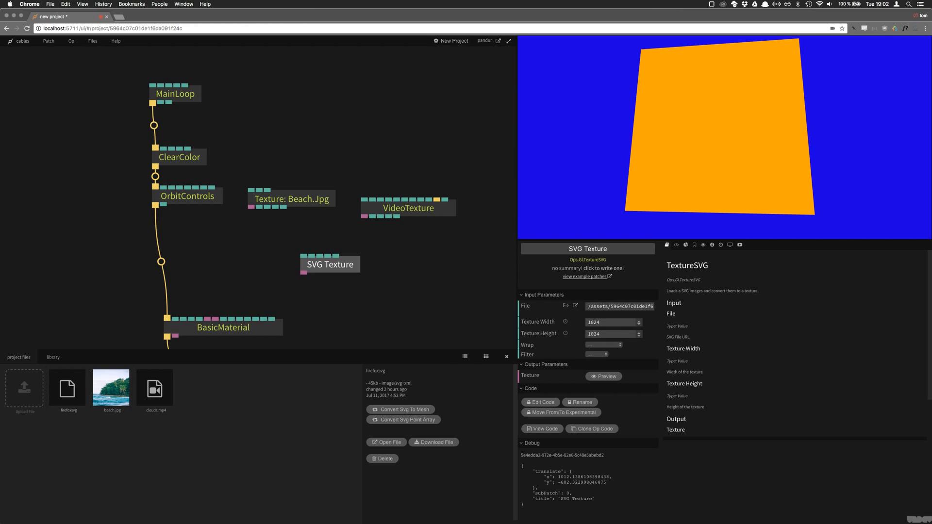
- Switch to Finder, search for firefox.svg, and upload the found SVG file into the project
key(super+Tab)
click(423, 261)
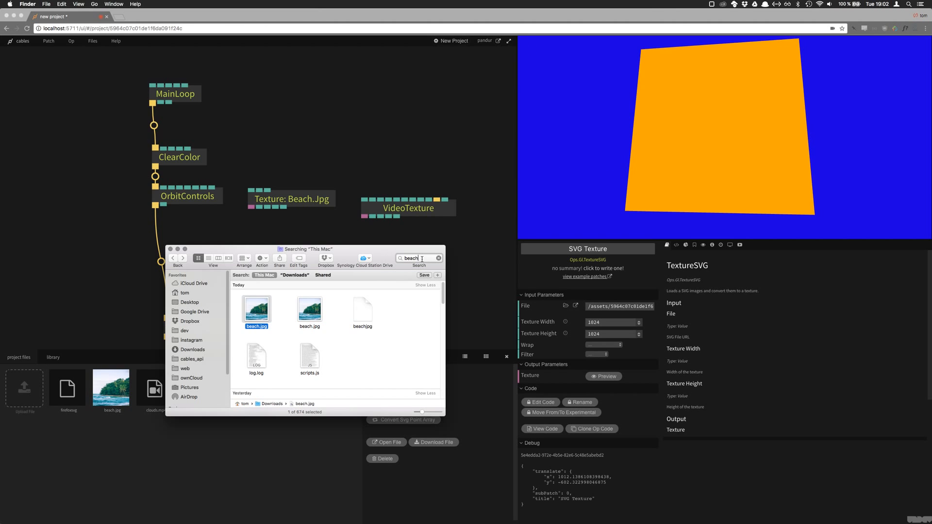
key(super+a)
text(firefox)
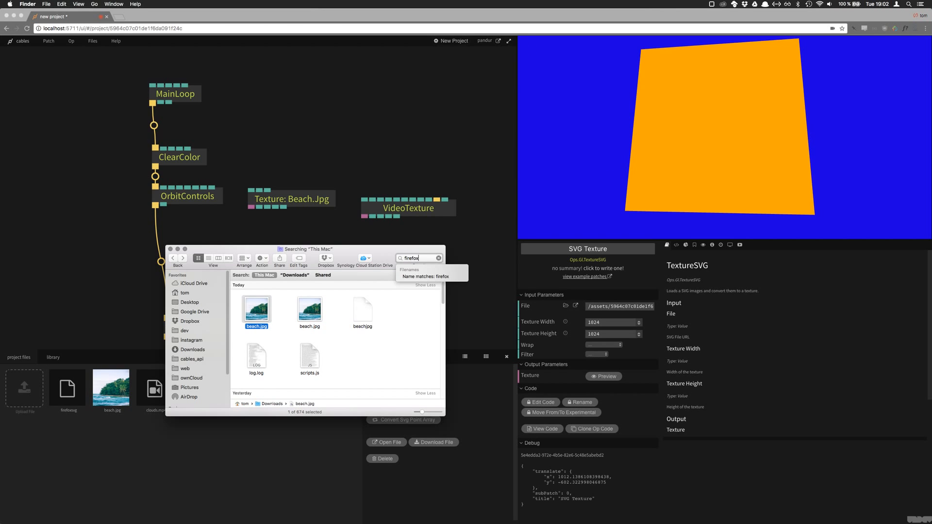
text(.svg)
key(Return)
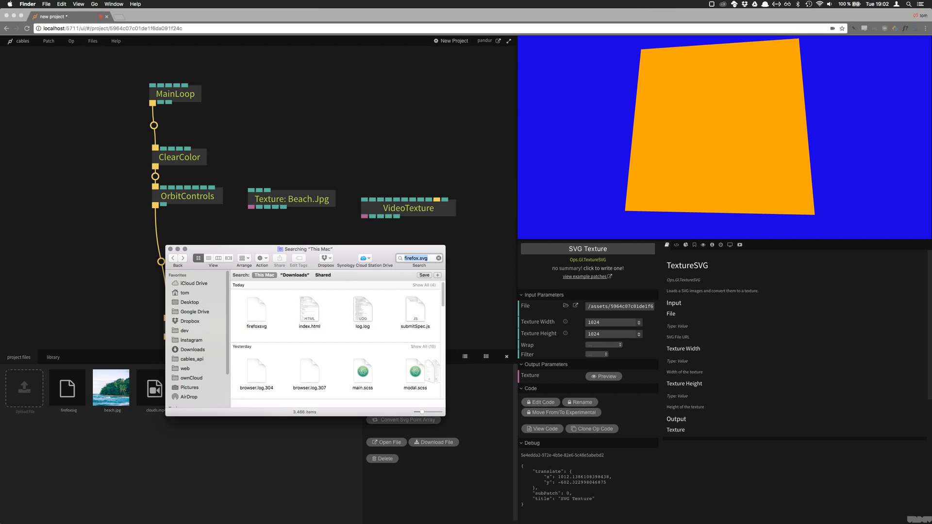
drag(247, 324, 387, 138)
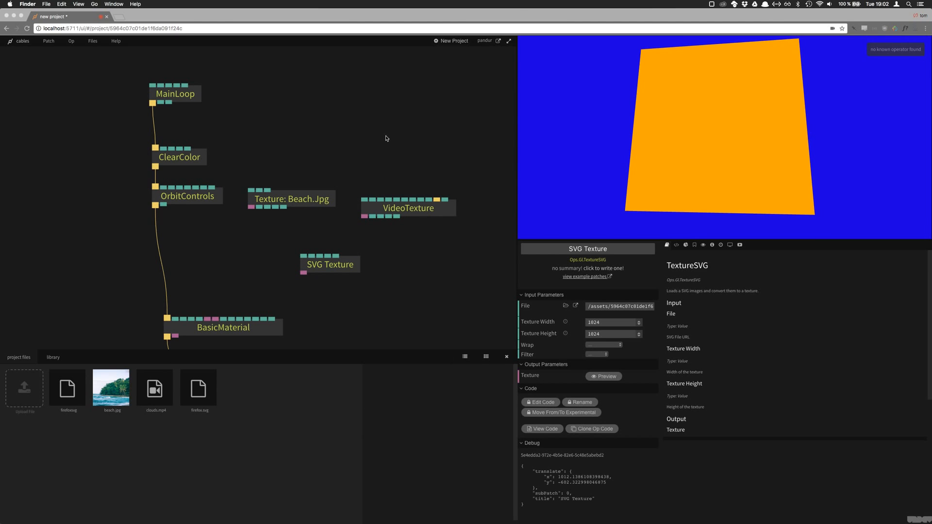
- Assign the uploaded firefox.svg to the SVG Texture op and close the file browser
click(431, 273)
click(348, 267)
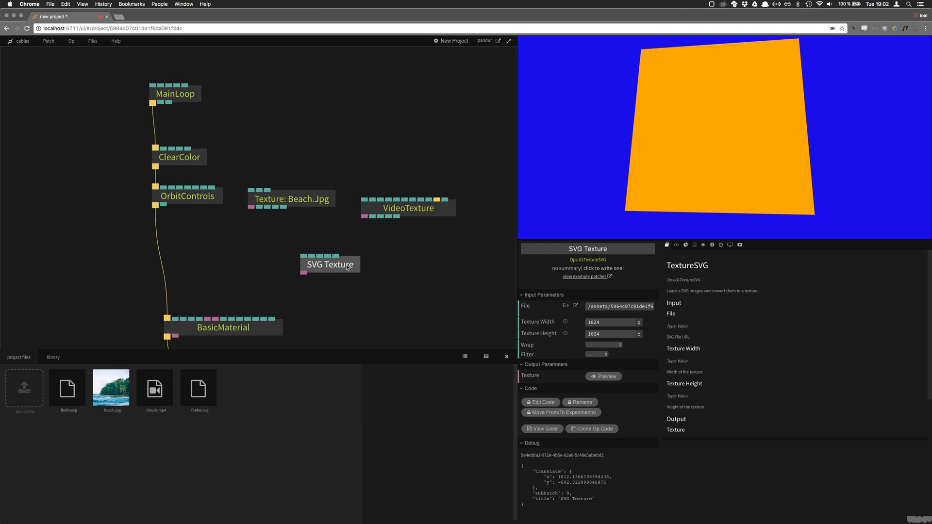
click(565, 306)
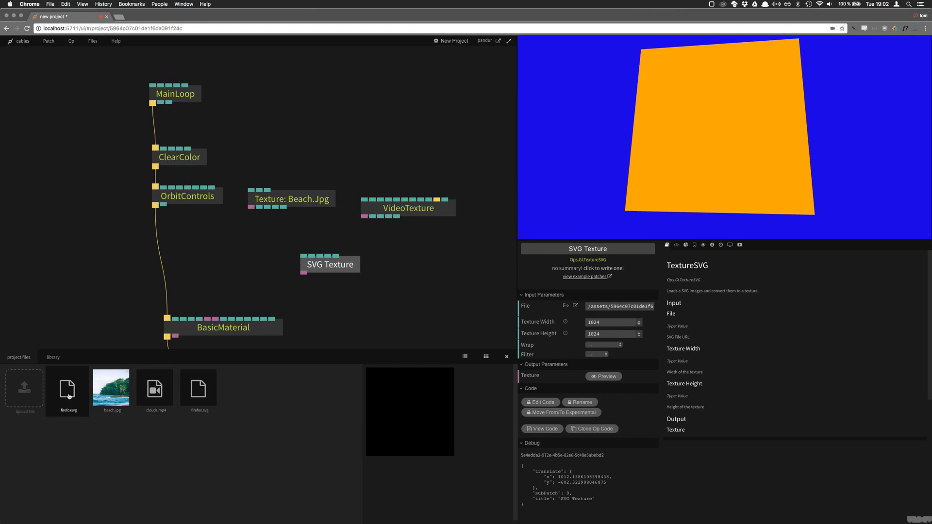
click(210, 397)
click(507, 357)
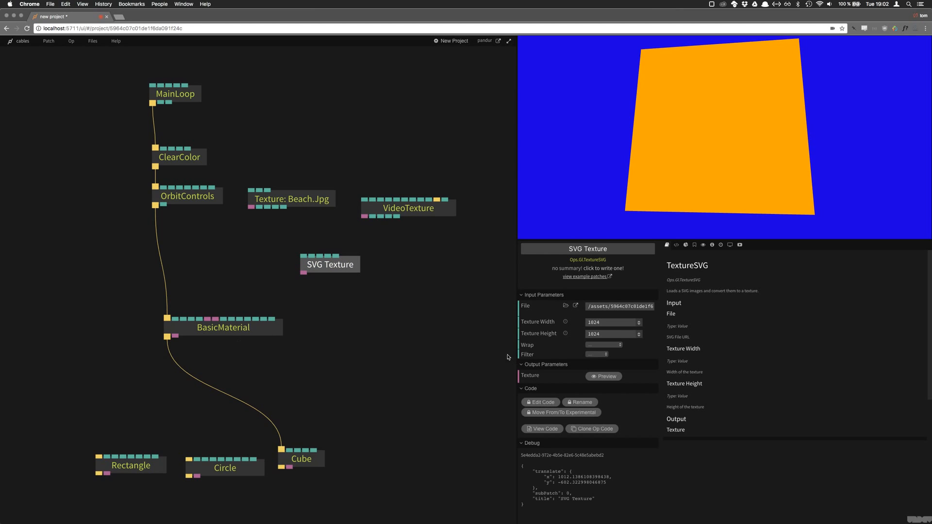
- Feed the SVG Texture output into BasicMaterial's texture input and reroute the material's trigger from Cube to Rectangle
drag(303, 273, 207, 318)
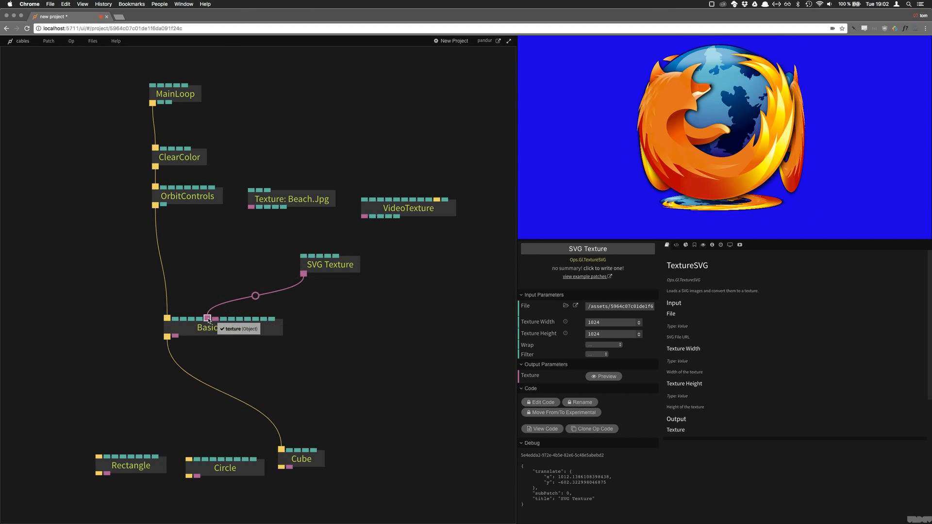
drag(544, 204, 633, 163)
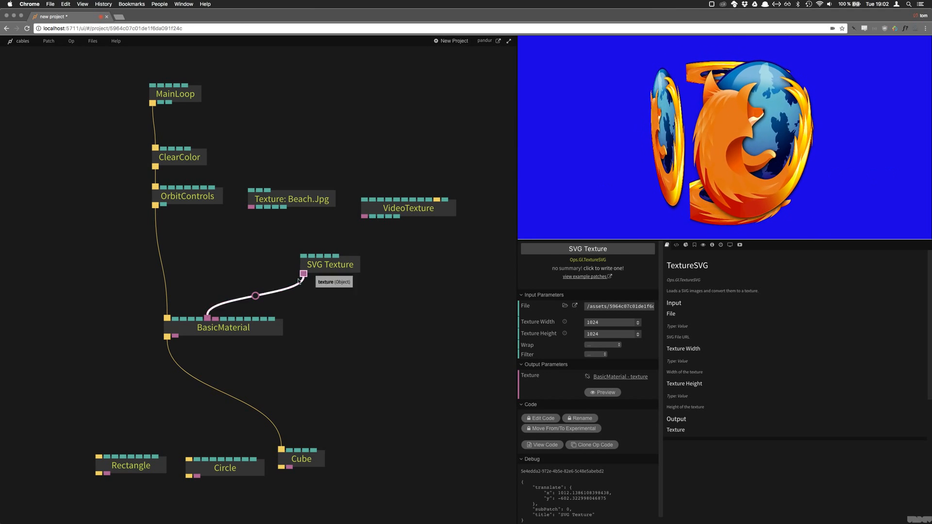
drag(282, 449, 99, 456)
mouse_move(722, 127)
mouse_down()
mouse_move(672, 131)
mouse_move(709, 128)
mouse_up()
scroll(641, 159, up, 5)
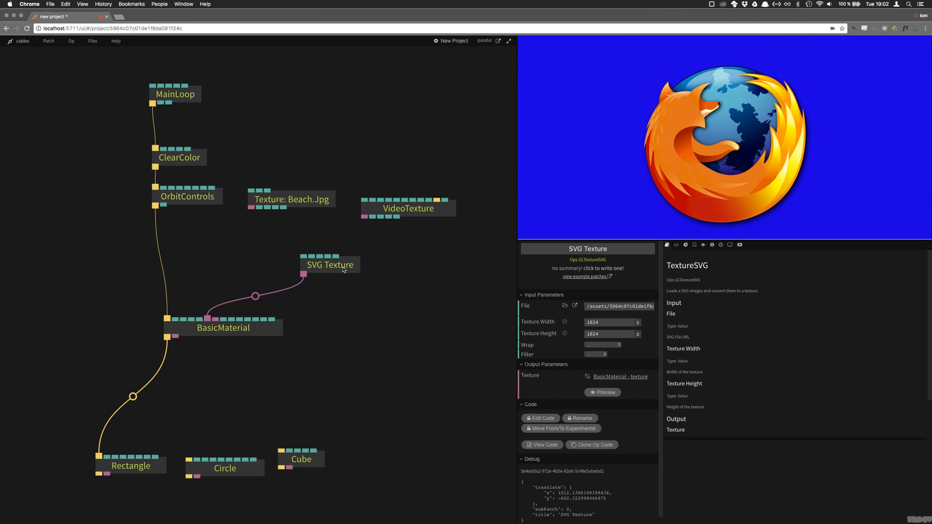
- Set the SVG Texture op's texture width and height to 2048, and rotate the rectangle to inspect it
drag(343, 268, 347, 260)
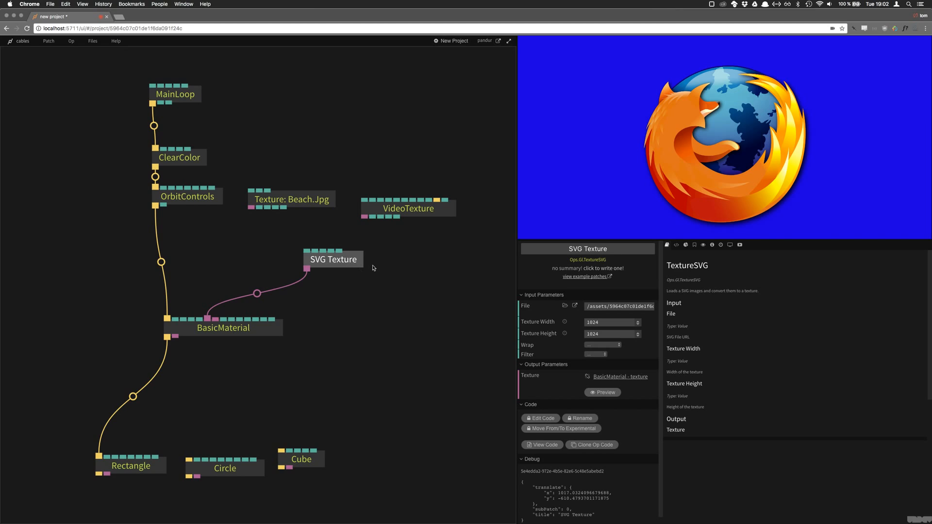
drag(605, 322, 513, 311)
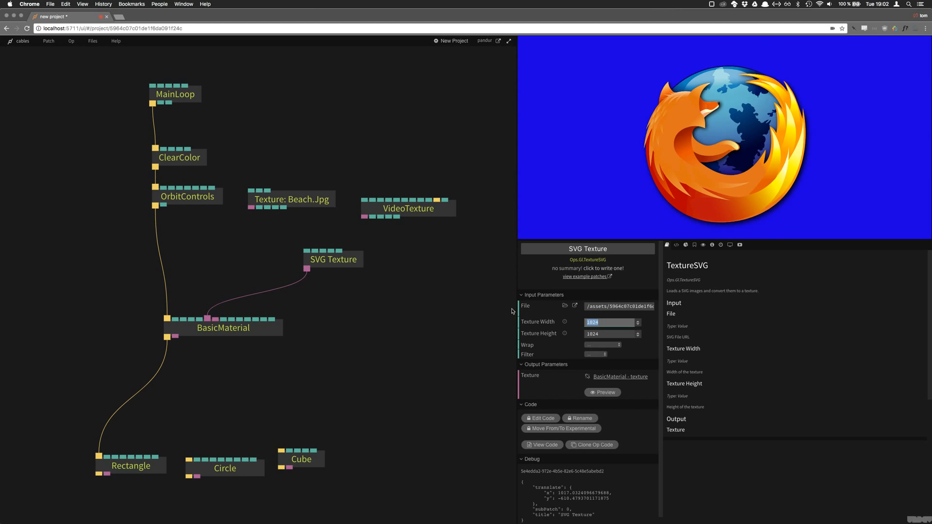
text(2048)
key(Tab)
text(2048)
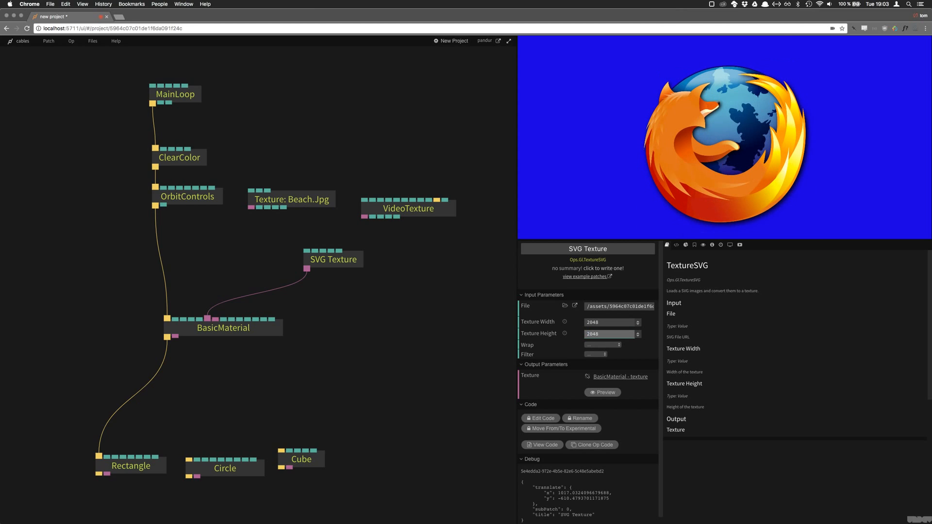
drag(783, 160, 661, 139)
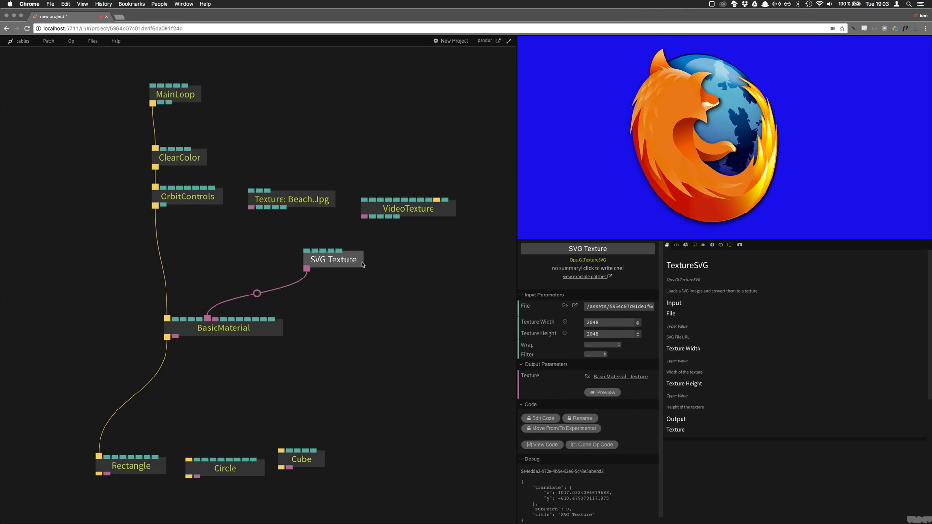
- Replace the SVG Texture op with a TextTexture op linked to BasicMaterial's texture input, placed above the material
key(Delete)
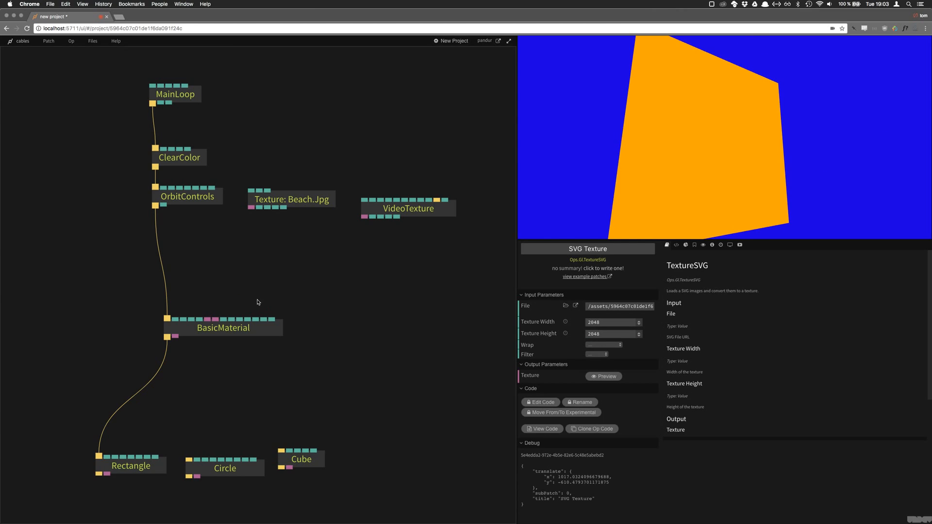
drag(225, 337, 384, 283)
click(385, 284)
text(textte)
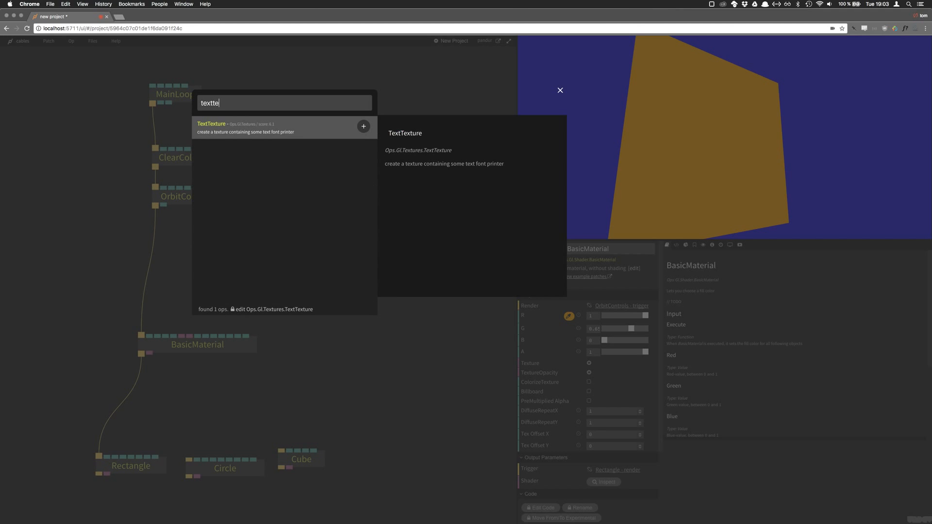
key(Return)
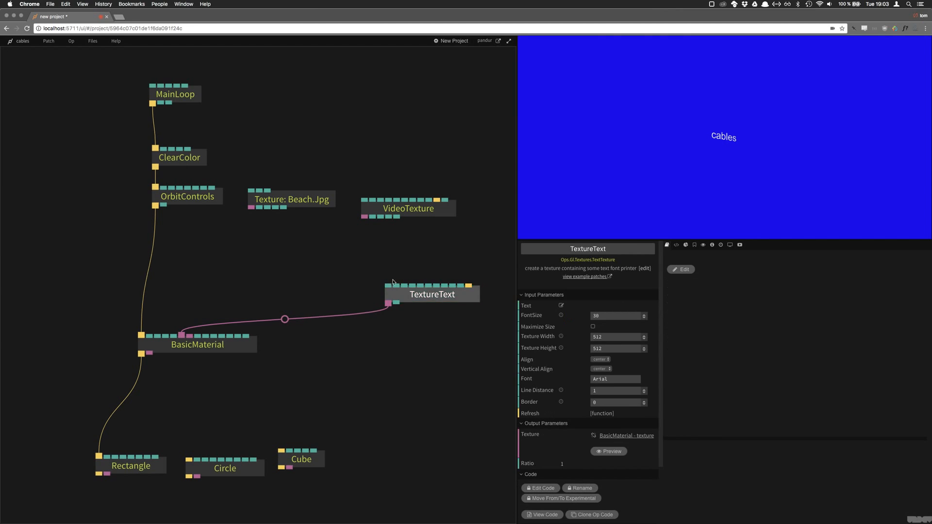
drag(432, 294, 365, 270)
drag(713, 182, 735, 142)
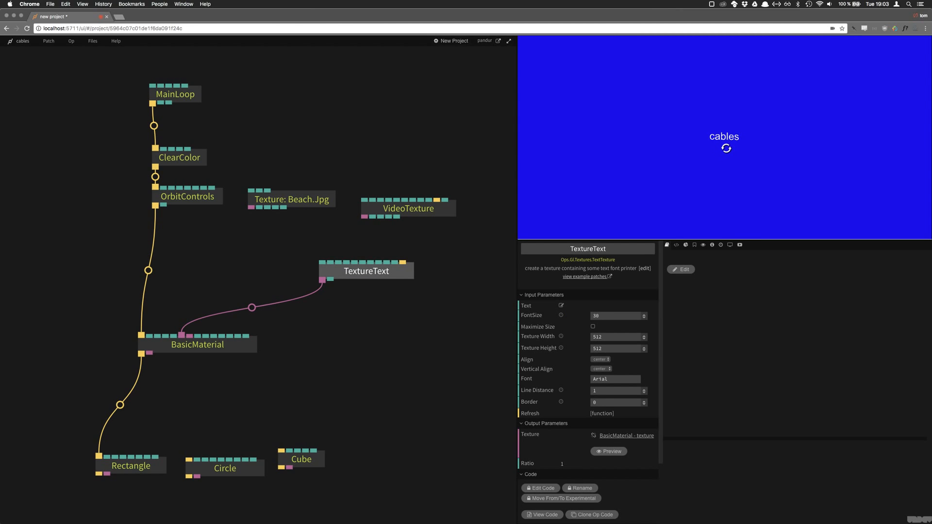
- Change the TextureText op's text to "words", save it, and enable Maximize Size
click(561, 306)
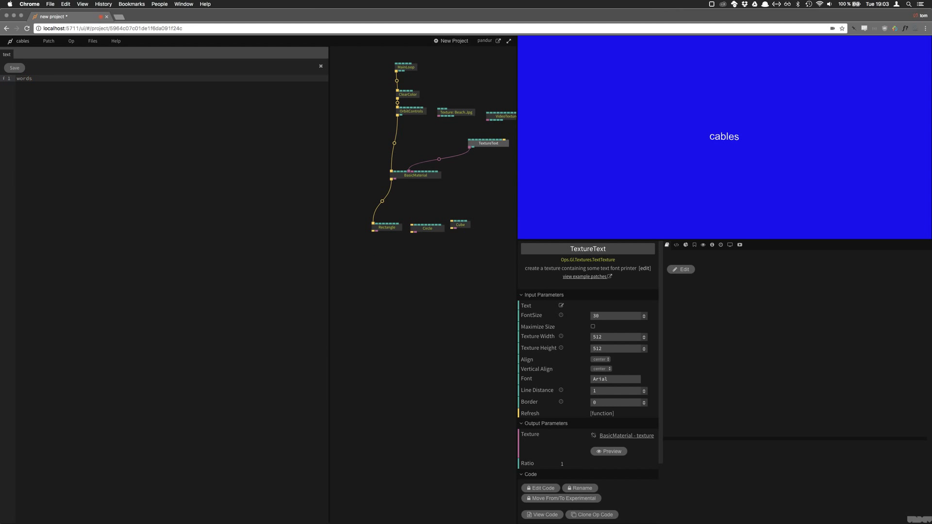
click(15, 68)
click(320, 66)
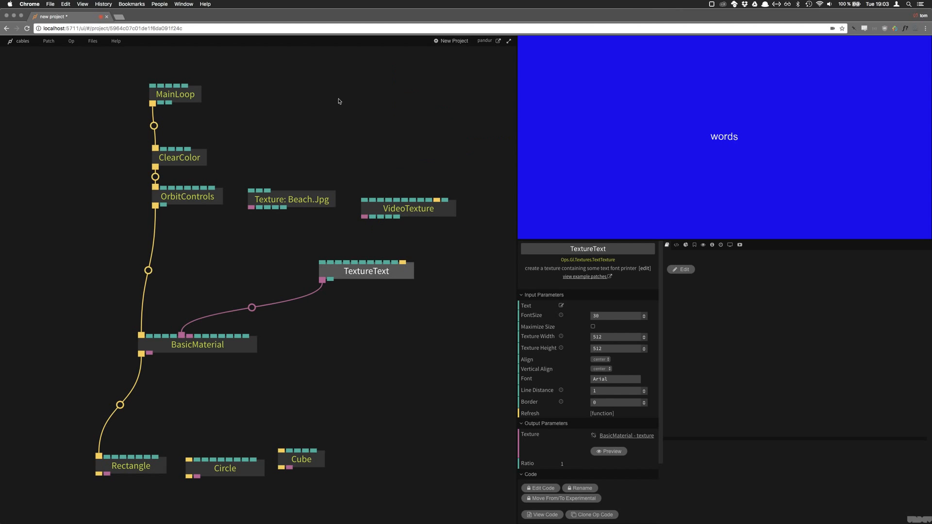
click(593, 326)
drag(833, 141, 686, 147)
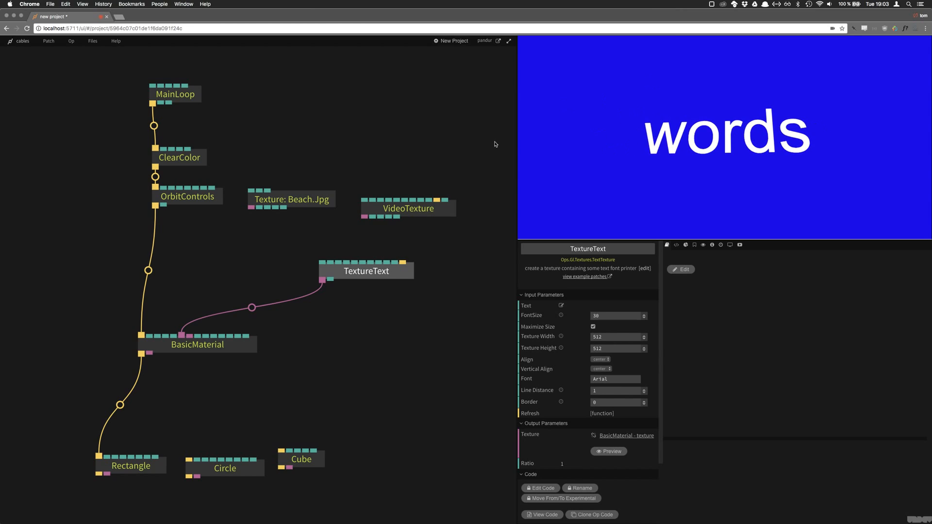
- Set the text texture's font to times and move the TextureText op farther from BasicMaterial, just below VideoTexture
double_click(619, 378)
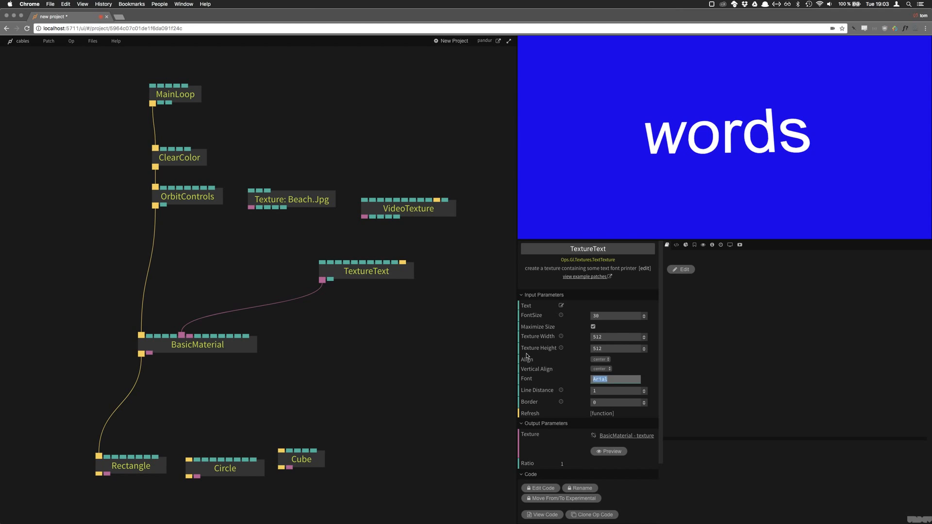
text(times)
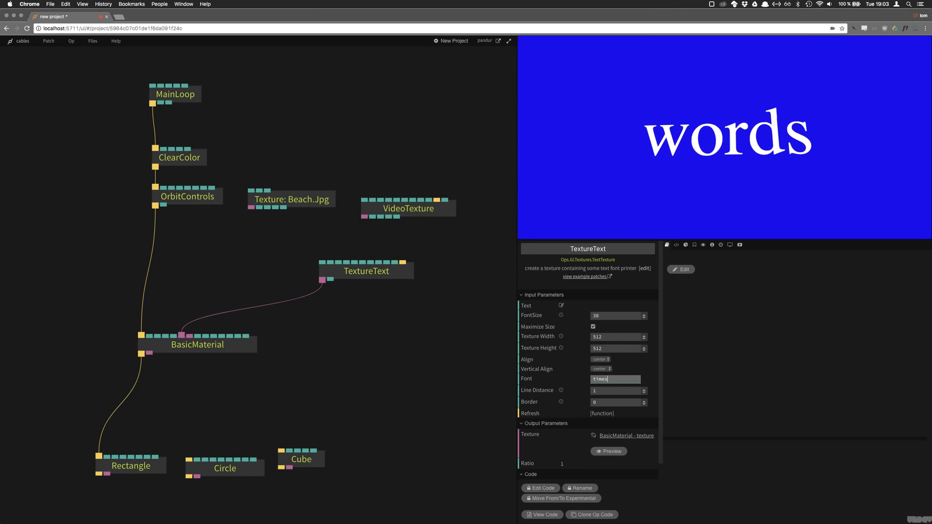
drag(698, 165, 778, 109)
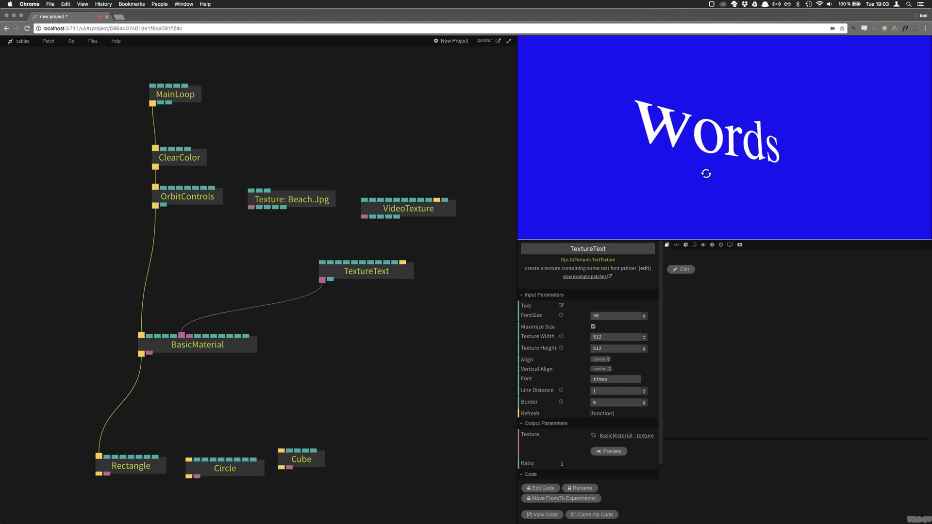
drag(681, 150, 641, 146)
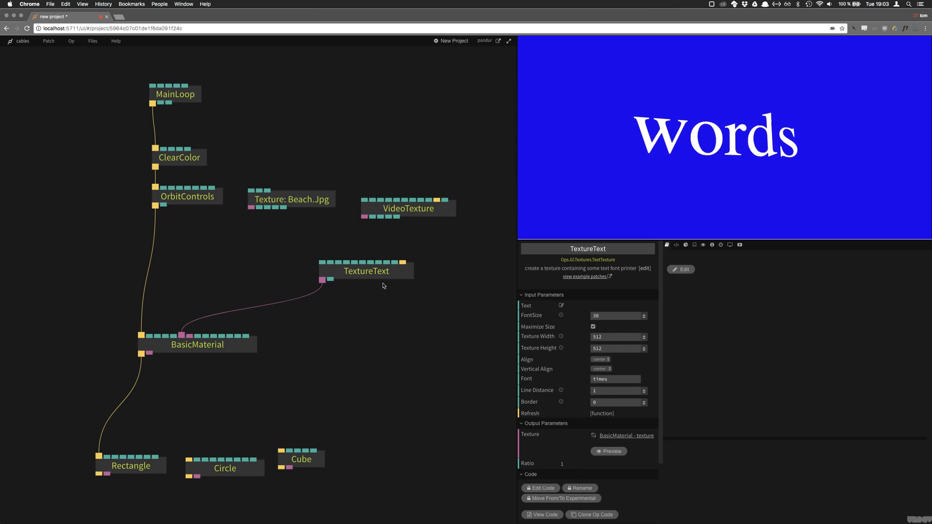
drag(372, 275, 425, 264)
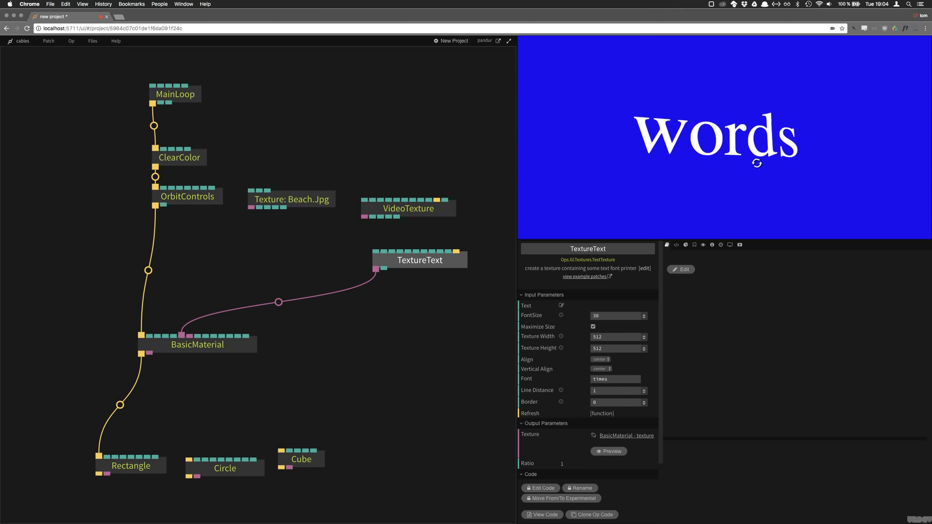
drag(752, 160, 723, 164)
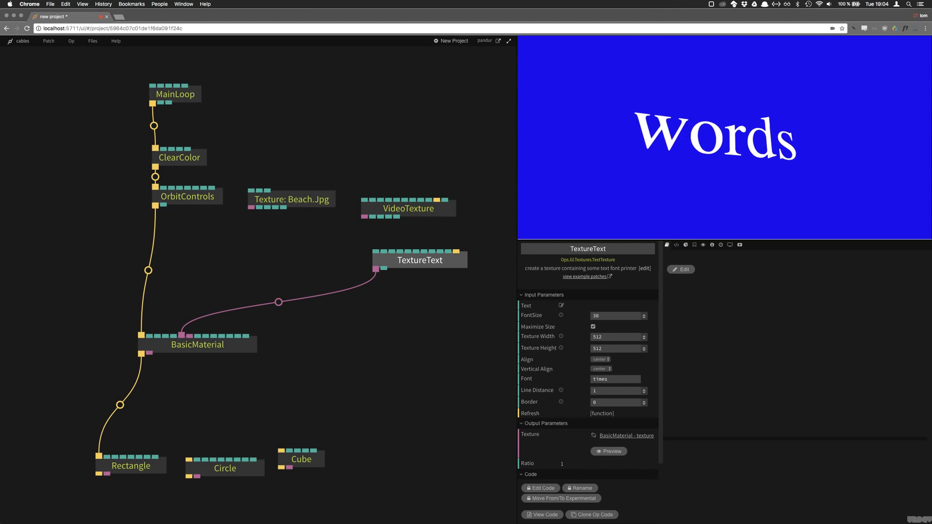